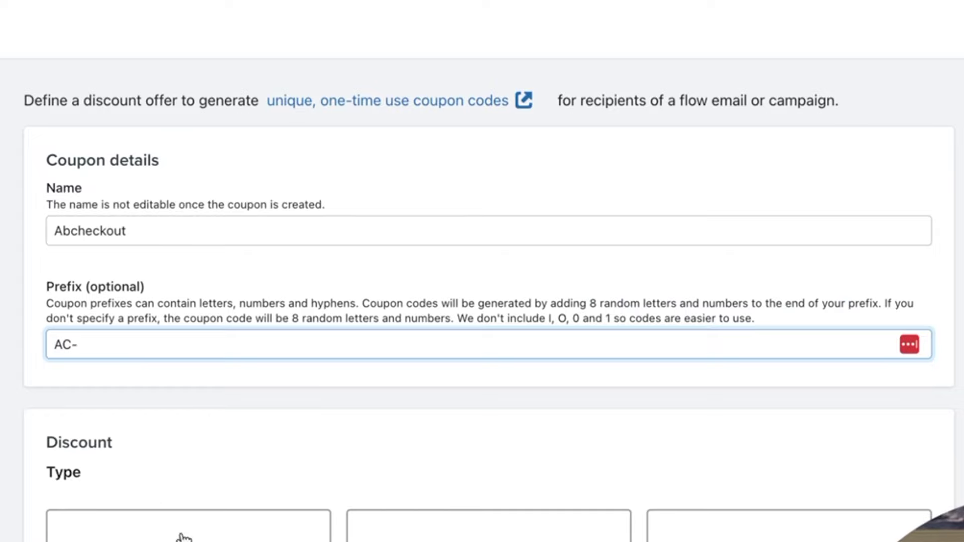
Set the Abcheckout coupon's percentage discount to 10% off.
{"action": "scroll", "coordinate": [226, 467], "scroll_direction": "down", "scroll_amount": 5}
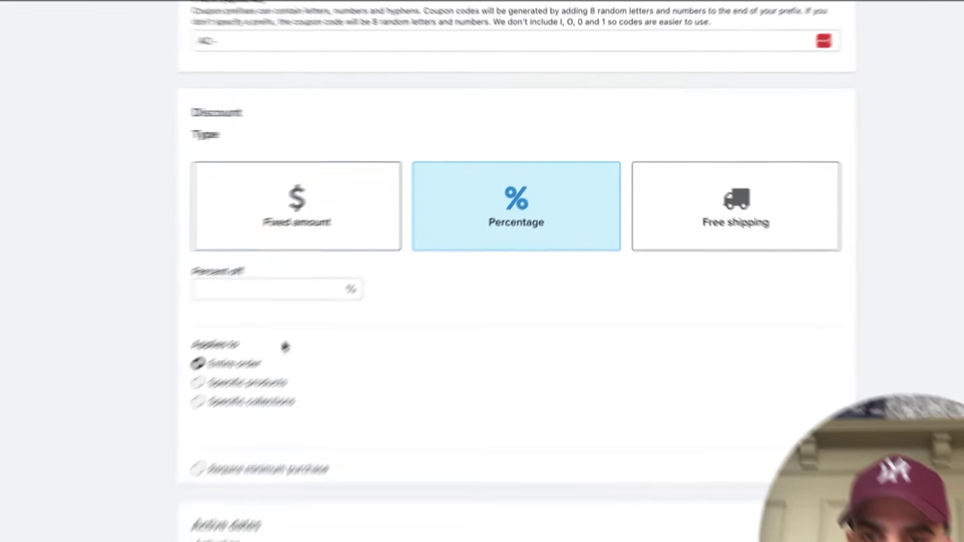
{"action": "left_click", "coordinate": [237, 290]}
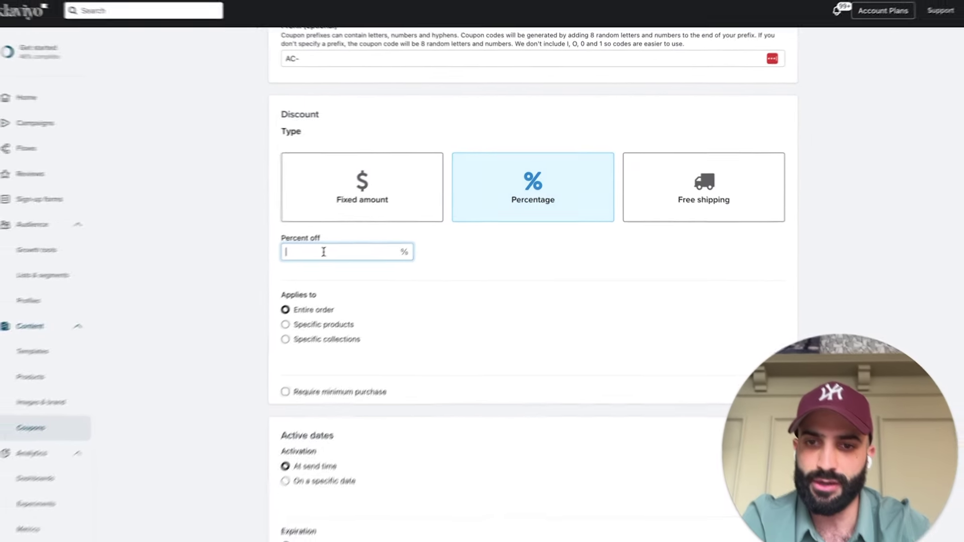
{"action": "type", "text": "10"}
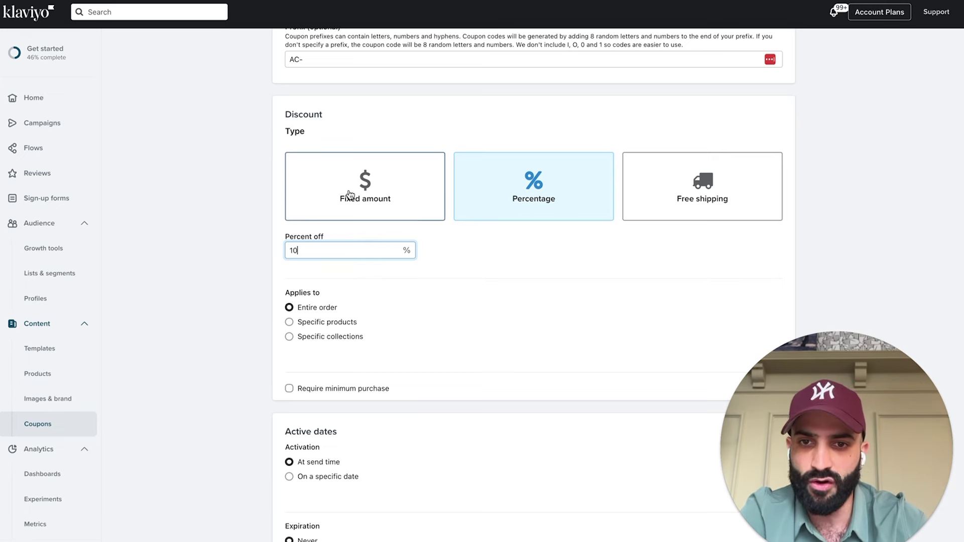
Require a minimum purchase amount of $200 for the coupon.
{"action": "scroll", "coordinate": [695, 209], "scroll_direction": "down", "scroll_amount": 2}
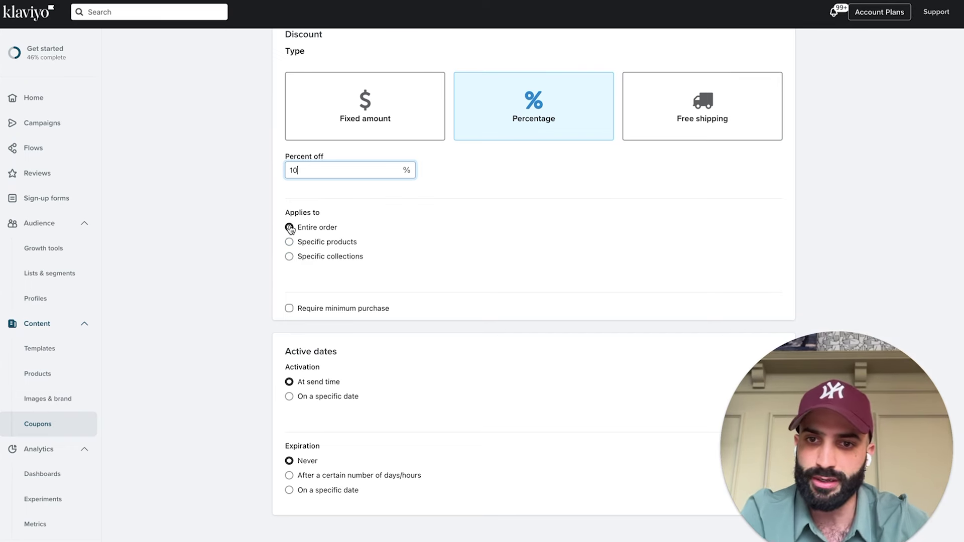
{"action": "left_click", "coordinate": [290, 308]}
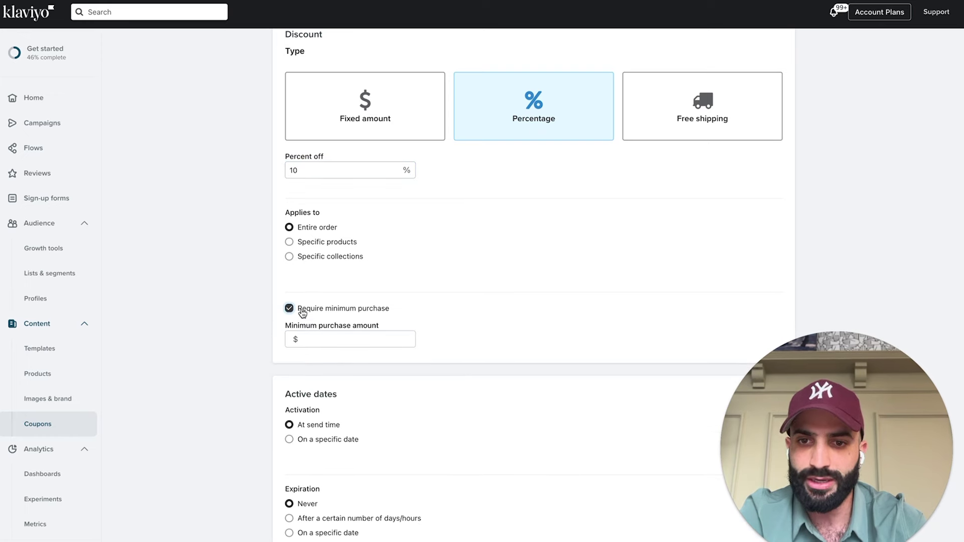
{"action": "scroll", "coordinate": [303, 312], "scroll_direction": "down", "scroll_amount": 1}
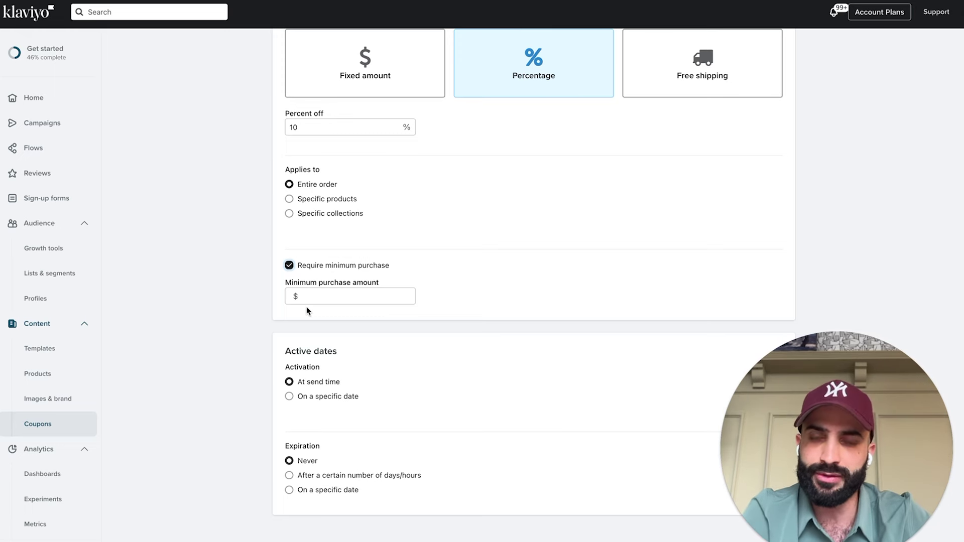
{"action": "left_click", "coordinate": [307, 299]}
{"action": "type", "text": "100"}
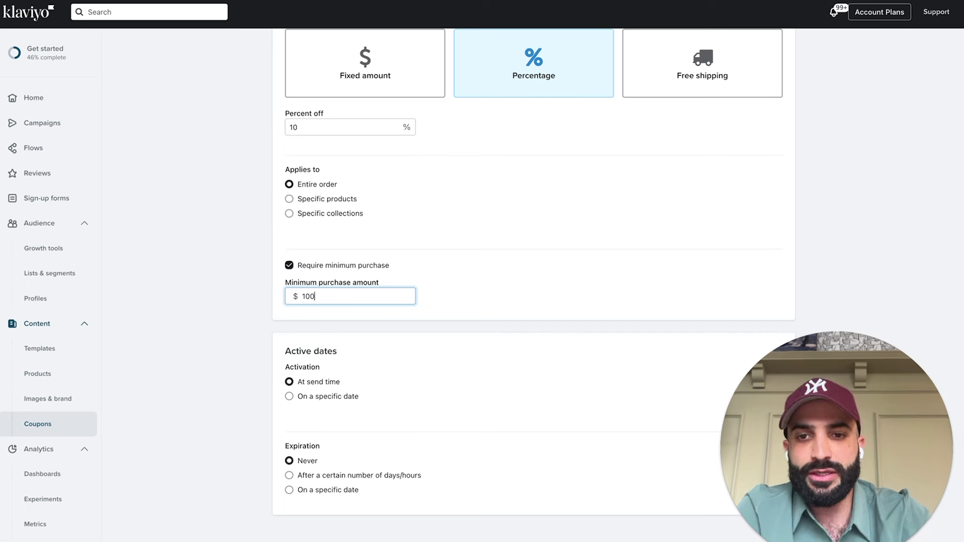
{"action": "key", "text": "BackSpace"}
{"action": "key", "text": "BackSpace"}
{"action": "key", "text": "BackSpace"}
{"action": "type", "text": "200"}
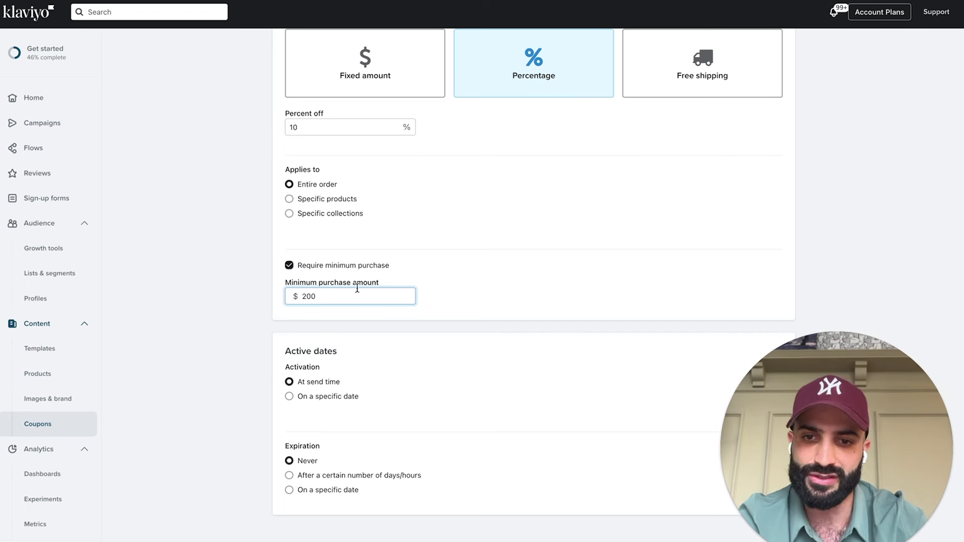
Set the coupon to activate on a specific date and to expire after 3 days.
{"action": "left_click", "coordinate": [327, 396]}
{"action": "scroll", "coordinate": [327, 397], "scroll_direction": "down", "scroll_amount": 2}
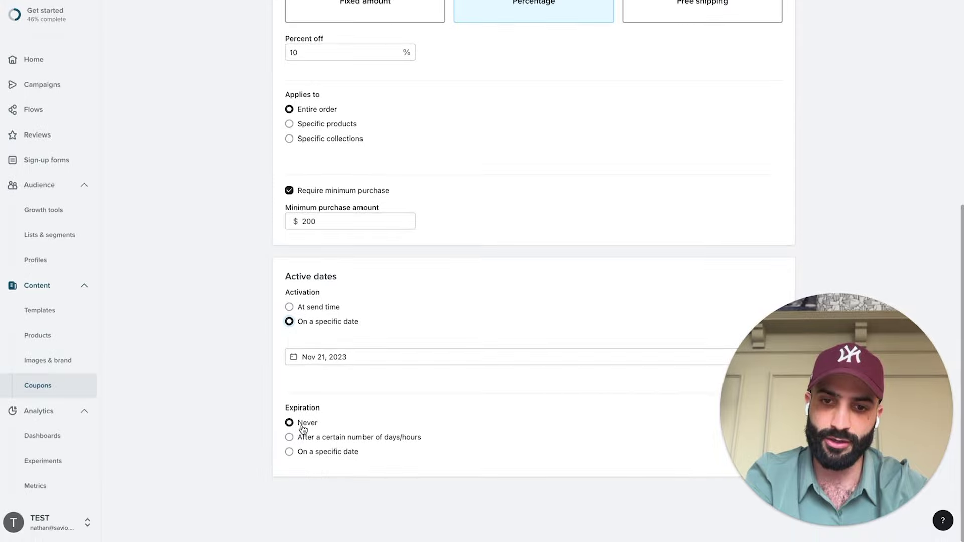
{"action": "left_click", "coordinate": [311, 437]}
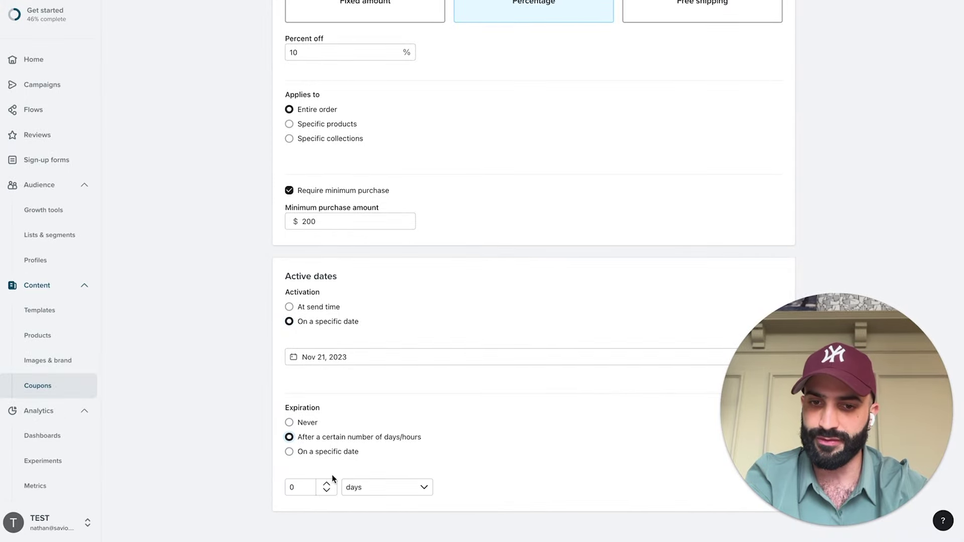
{"action": "left_click", "coordinate": [305, 487]}
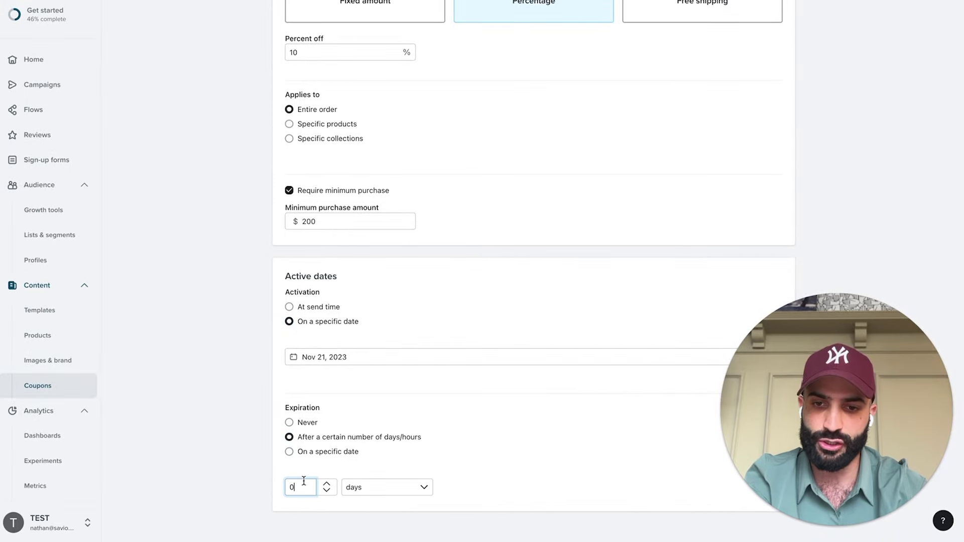
{"action": "left_click", "coordinate": [308, 453]}
{"action": "left_click", "coordinate": [318, 440]}
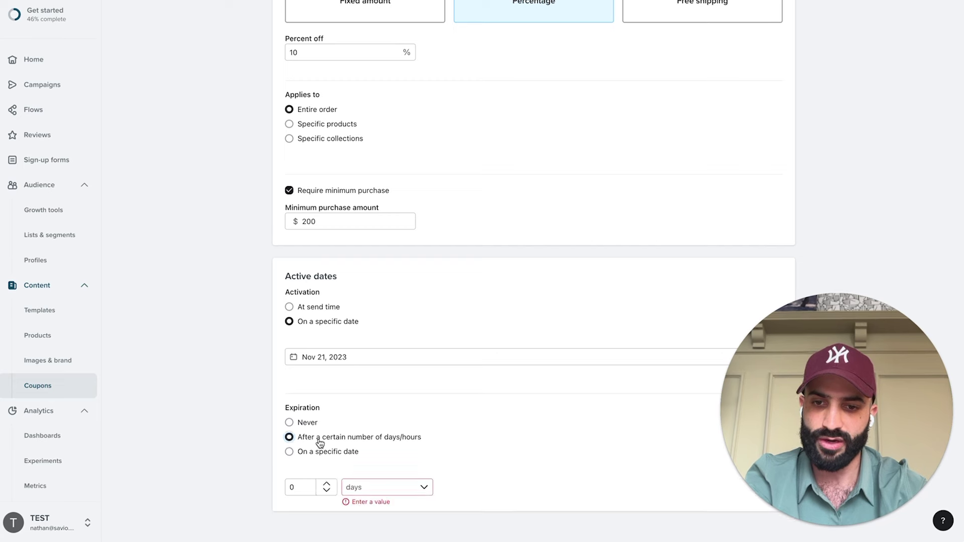
{"action": "left_click", "coordinate": [301, 487]}
{"action": "type", "text": "43"}
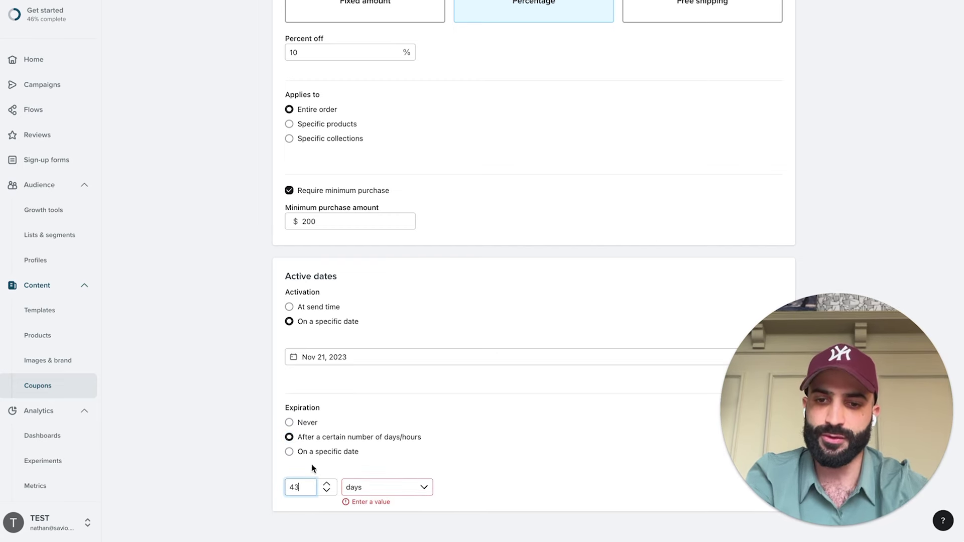
{"action": "key", "text": "BackSpace"}
{"action": "type", "text": "3"}
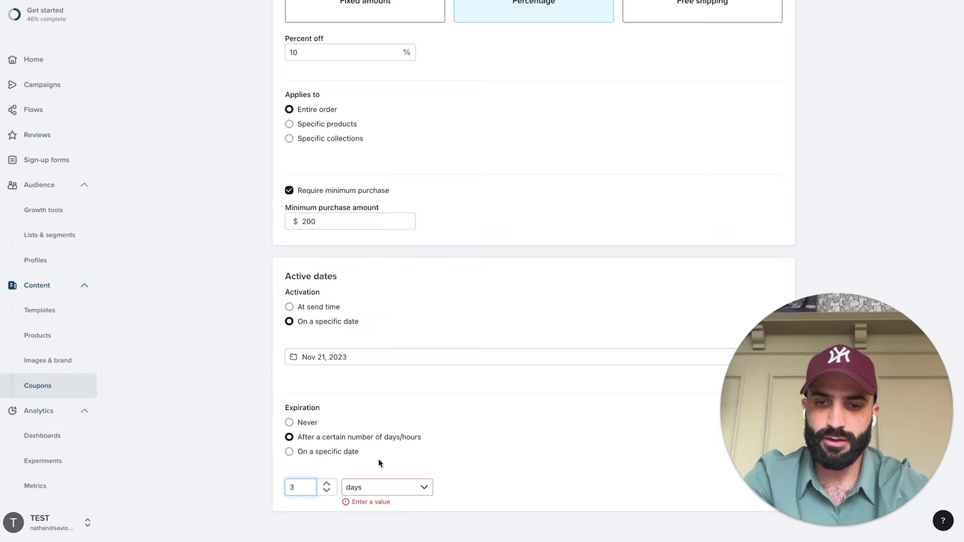
{"action": "left_click", "coordinate": [401, 455]}
Review the completed coupon form, create the Abcheckout coupon and check its description in the coupon list.
{"action": "left_click_drag", "start_coordinate": [764, 400], "coordinate": [764, 178]}
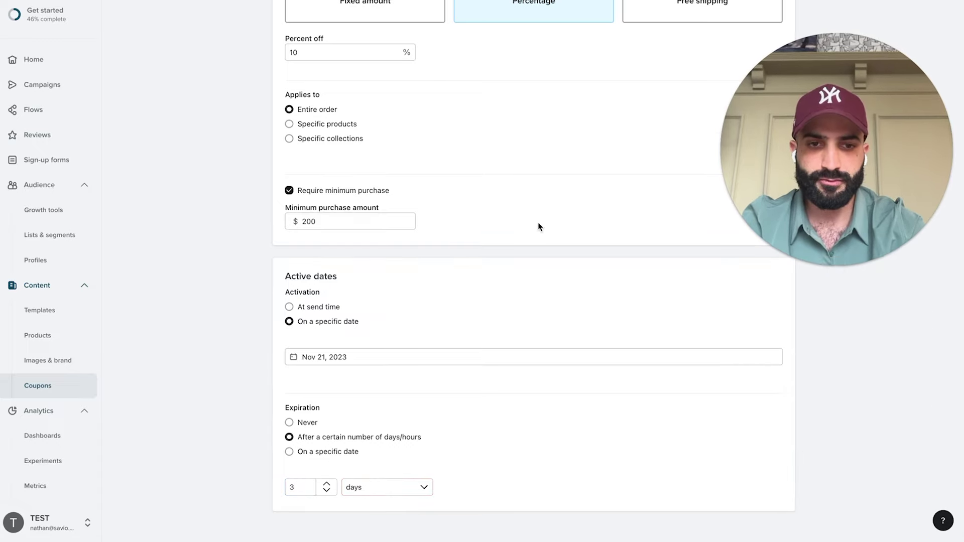
{"action": "scroll", "coordinate": [538, 226], "scroll_direction": "up", "scroll_amount": 10}
{"action": "scroll", "coordinate": [638, 229], "scroll_direction": "down", "scroll_amount": 8}
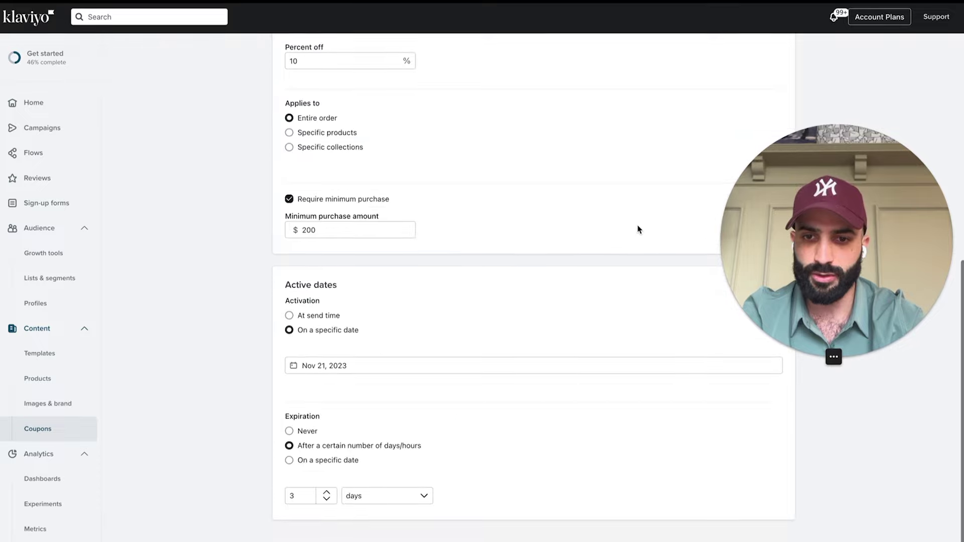
{"action": "scroll", "coordinate": [639, 229], "scroll_direction": "up", "scroll_amount": 8}
{"action": "left_click", "coordinate": [911, 54]}
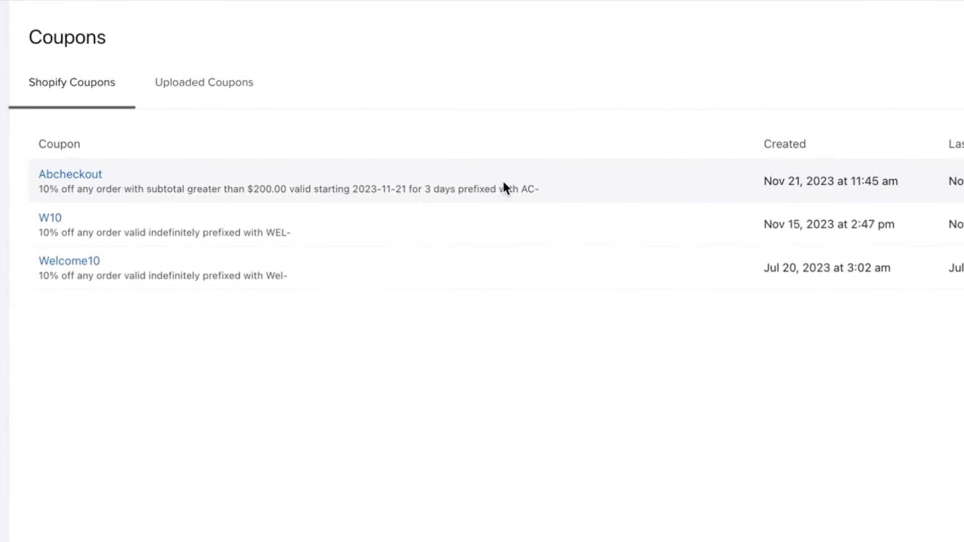
{"action": "left_click_drag", "start_coordinate": [541, 190], "coordinate": [33, 195]}
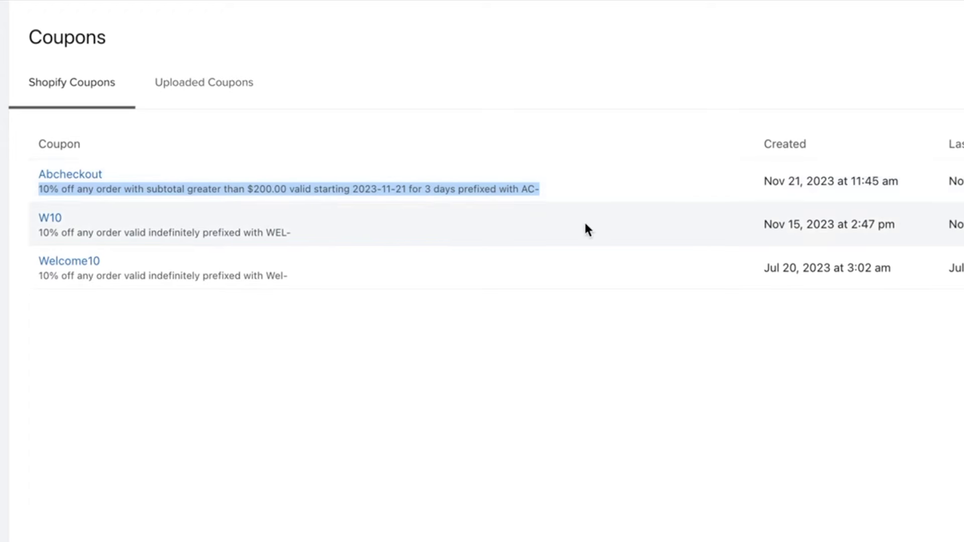
Reopen the Abcheckout coupon and change its activation to at send time.
{"action": "left_click", "coordinate": [73, 173]}
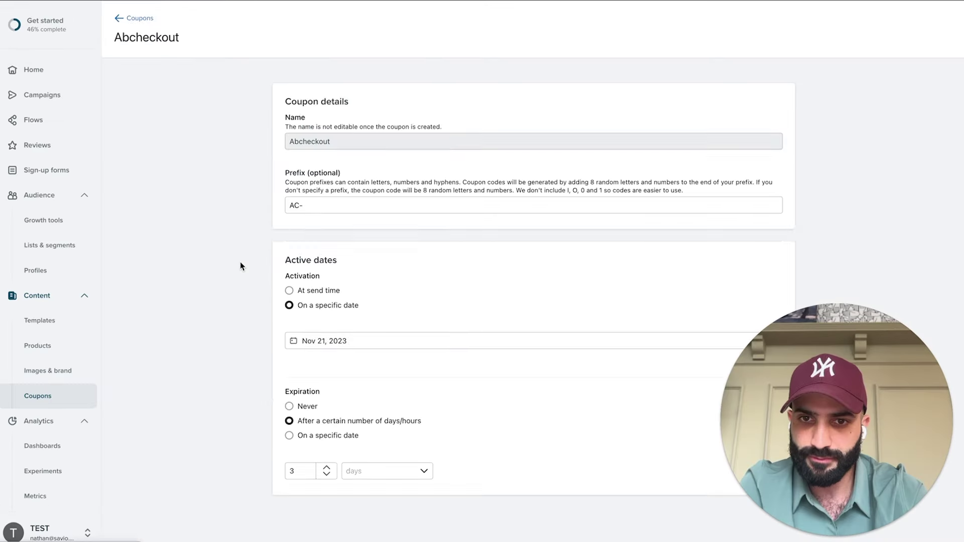
{"action": "scroll", "coordinate": [332, 324], "scroll_direction": "down", "scroll_amount": 5}
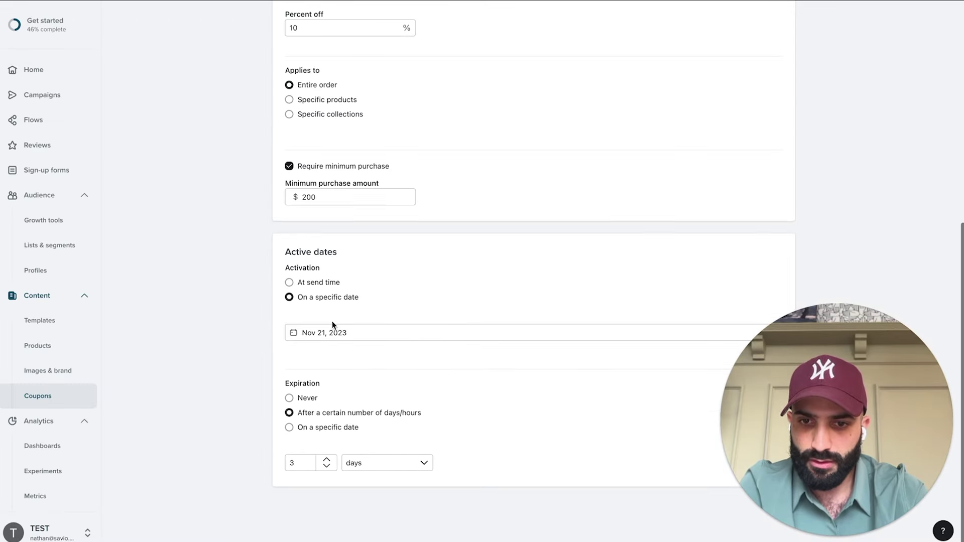
{"action": "left_click", "coordinate": [309, 282]}
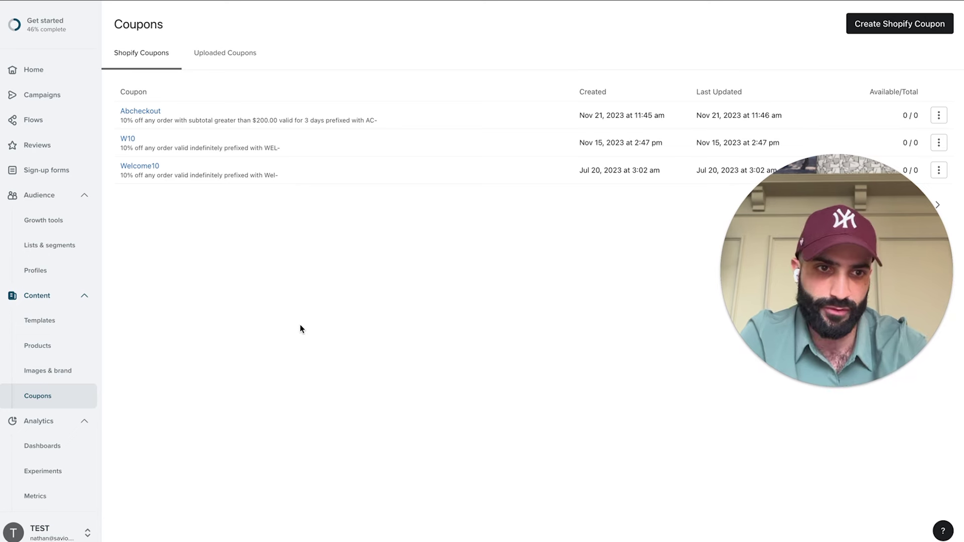
{"action": "left_click", "coordinate": [940, 118]}
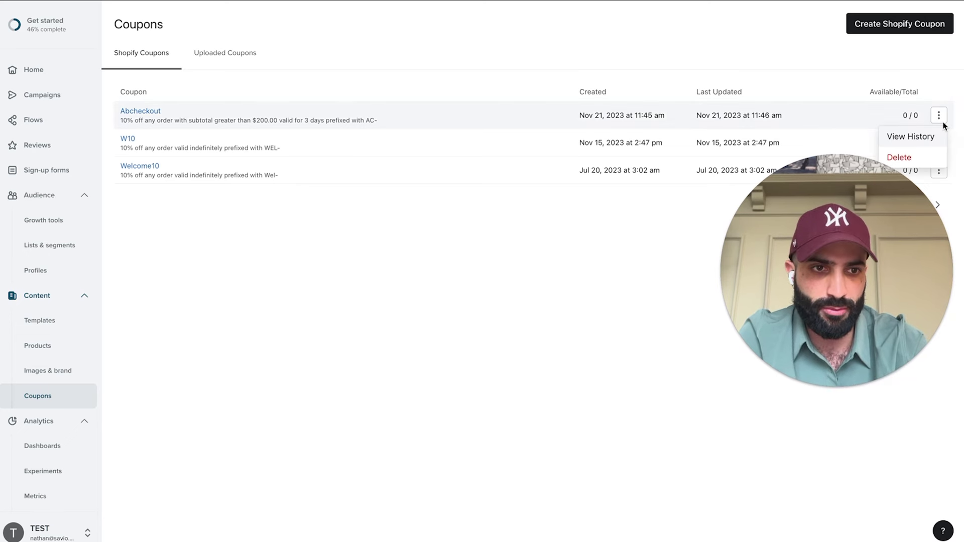
{"action": "left_click", "coordinate": [856, 207]}
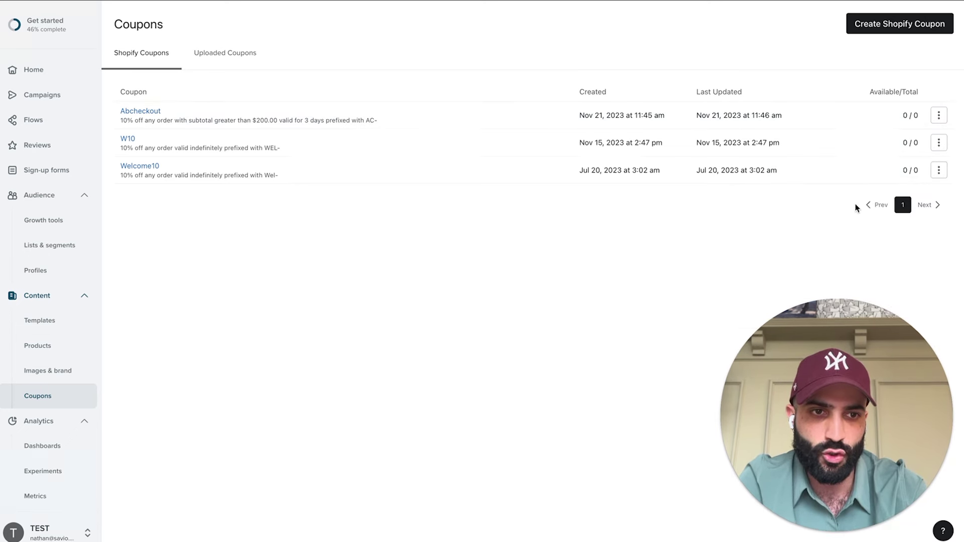
Add 1000 codes to the W10 coupon.
{"action": "left_click", "coordinate": [938, 143]}
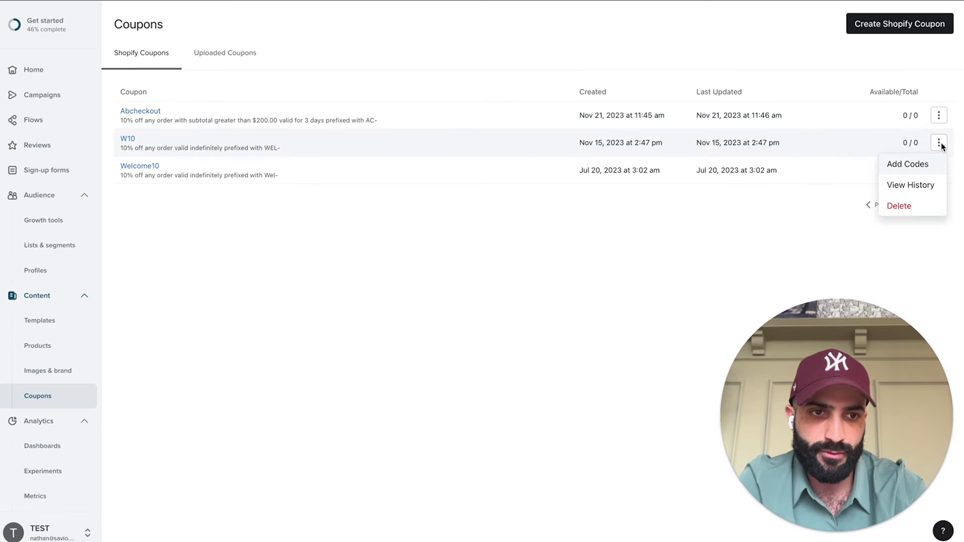
{"action": "left_click", "coordinate": [910, 165]}
{"action": "left_click", "coordinate": [430, 109]}
{"action": "type", "text": "1000"}
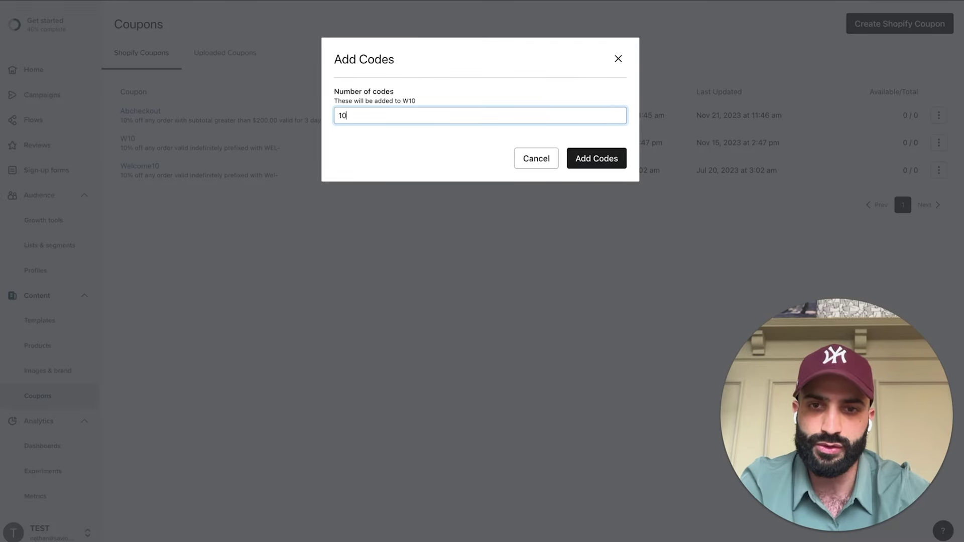
{"action": "left_click", "coordinate": [597, 158]}
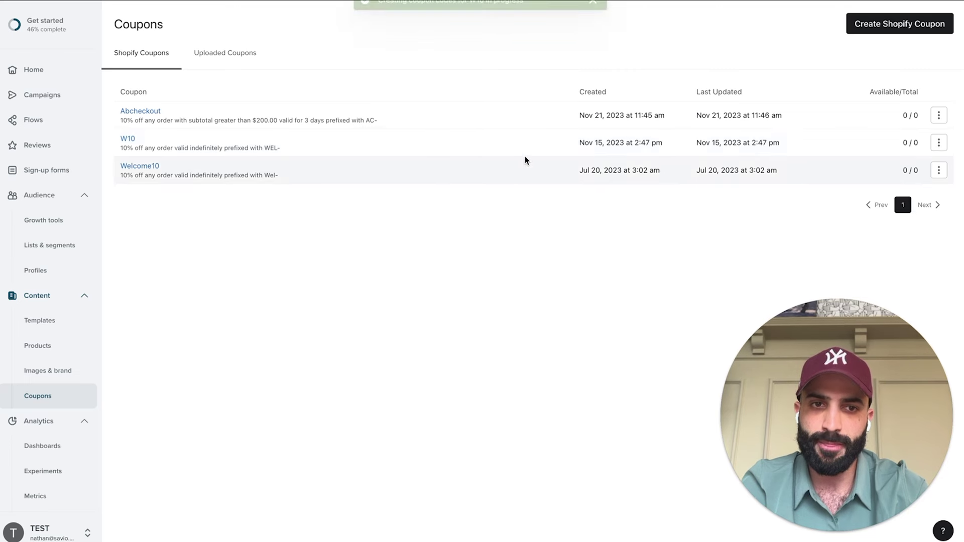
{"action": "left_click", "coordinate": [937, 115]}
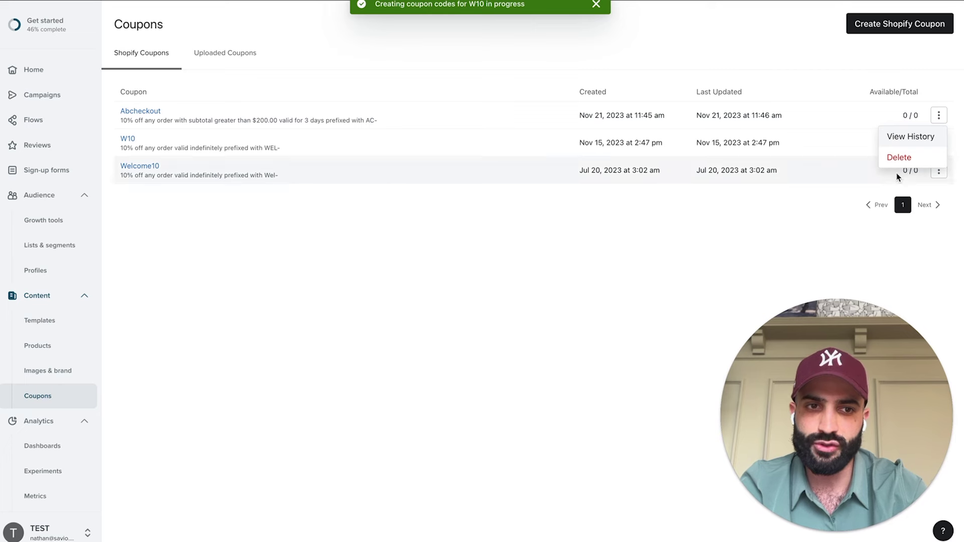
{"action": "left_click", "coordinate": [827, 193]}
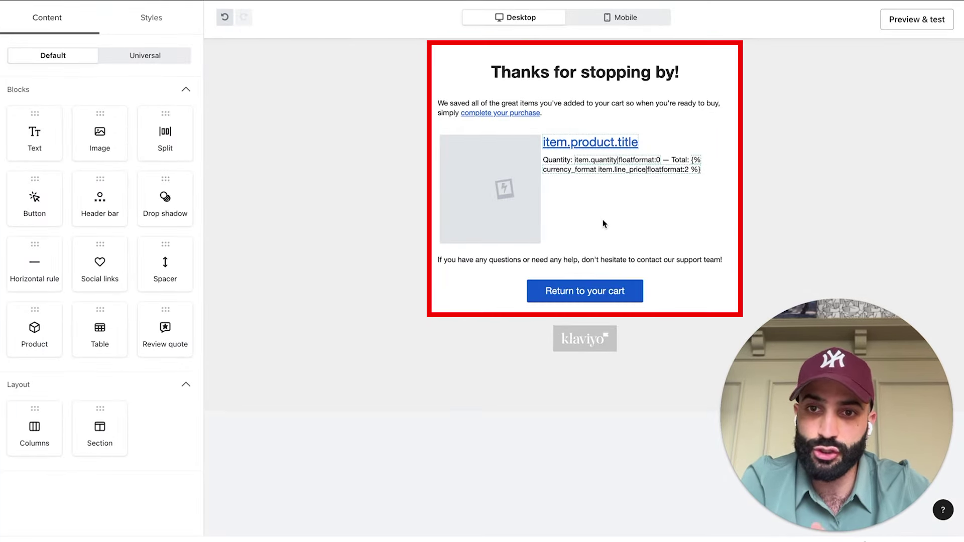
Insert a text block below the product block in the abandoned cart email and clear its placeholder text.
{"action": "left_click", "coordinate": [578, 197]}
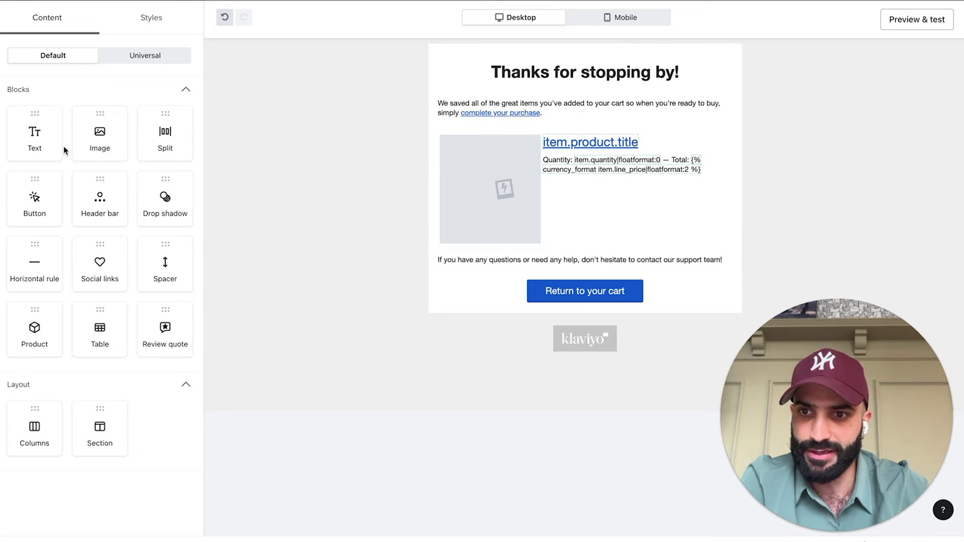
{"action": "left_click_drag", "start_coordinate": [39, 137], "coordinate": [496, 243]}
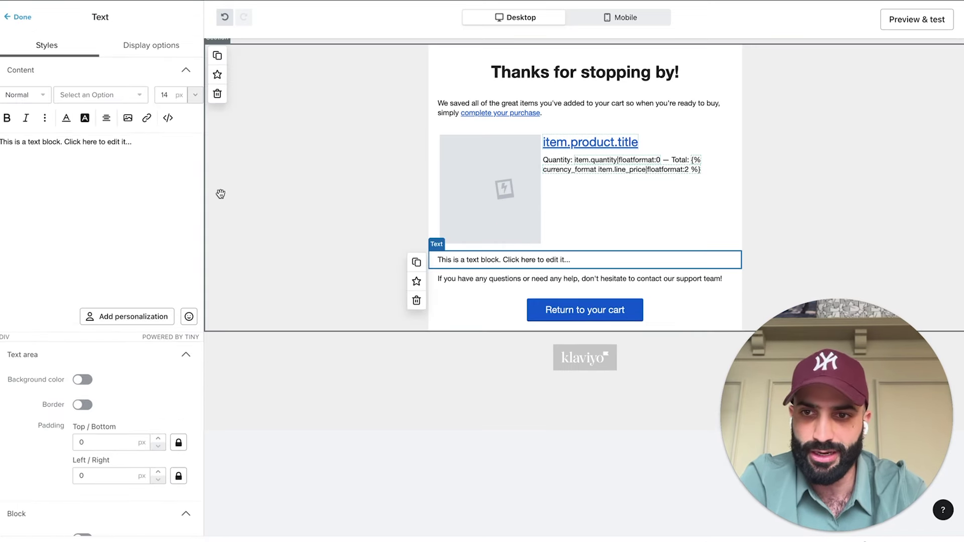
{"action": "triple_click", "coordinate": [121, 149]}
{"action": "key", "text": "BackSpace"}
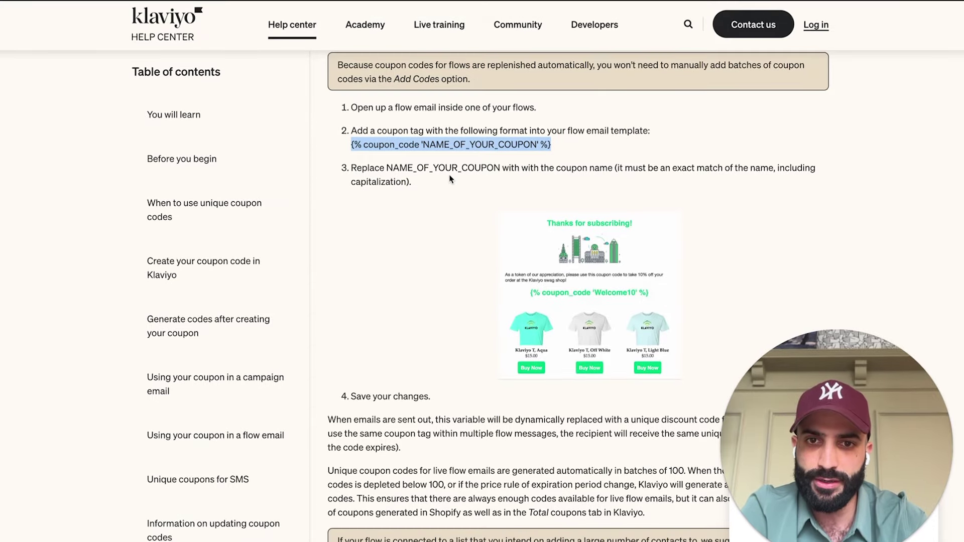
Copy the tag {% coupon_code 'NAME_OF_YOUR_COUPON' %} from the Klaviyo help article and paste it into the email's empty text block.
{"action": "scroll", "coordinate": [450, 179], "scroll_direction": "up", "scroll_amount": 1}
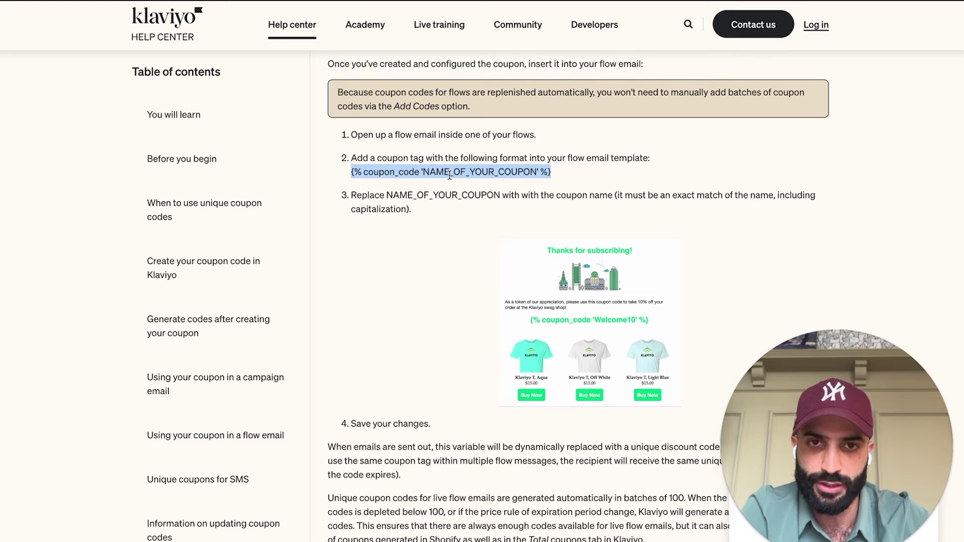
{"action": "triple_click", "coordinate": [450, 172]}
{"action": "key", "text": "ctrl+c"}
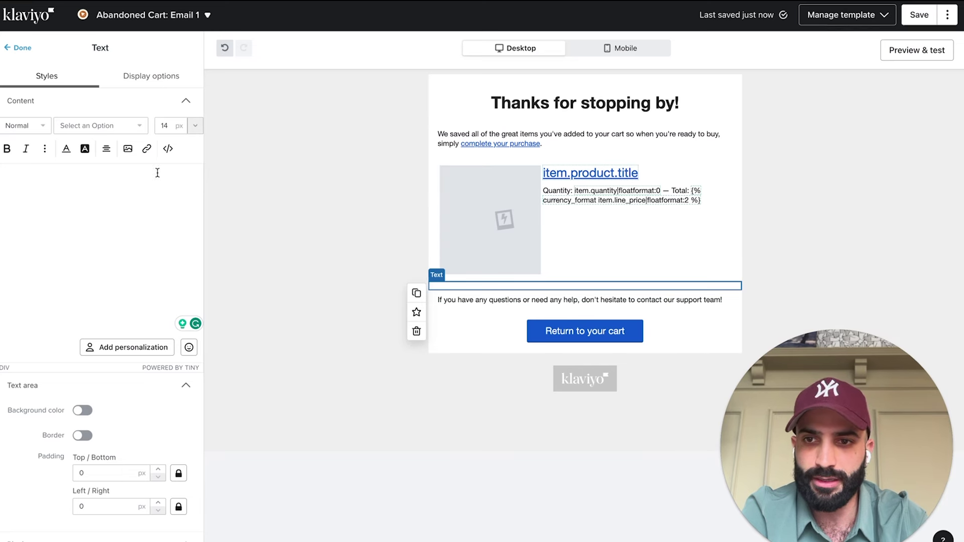
{"action": "left_click", "coordinate": [118, 190]}
{"action": "key", "text": "ctrl+v"}
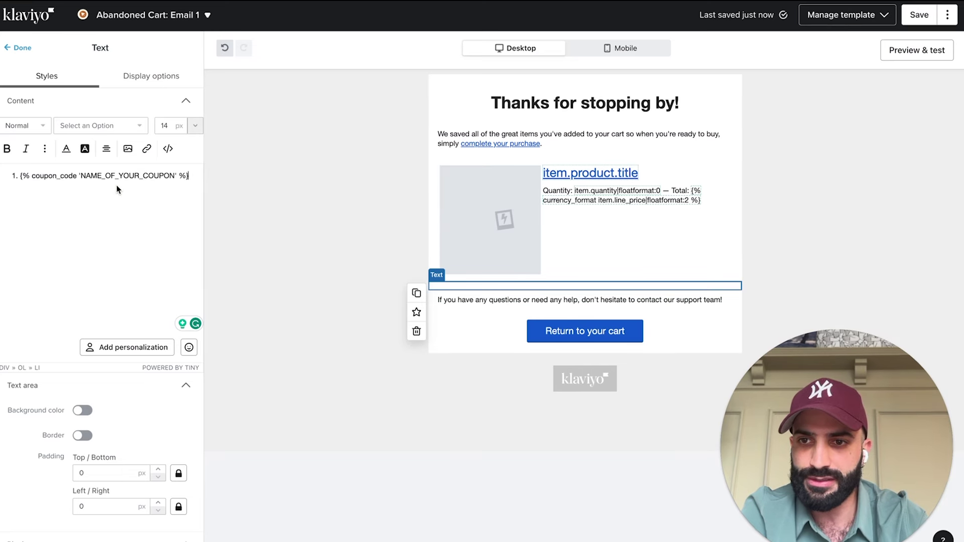
{"action": "left_click", "coordinate": [19, 176]}
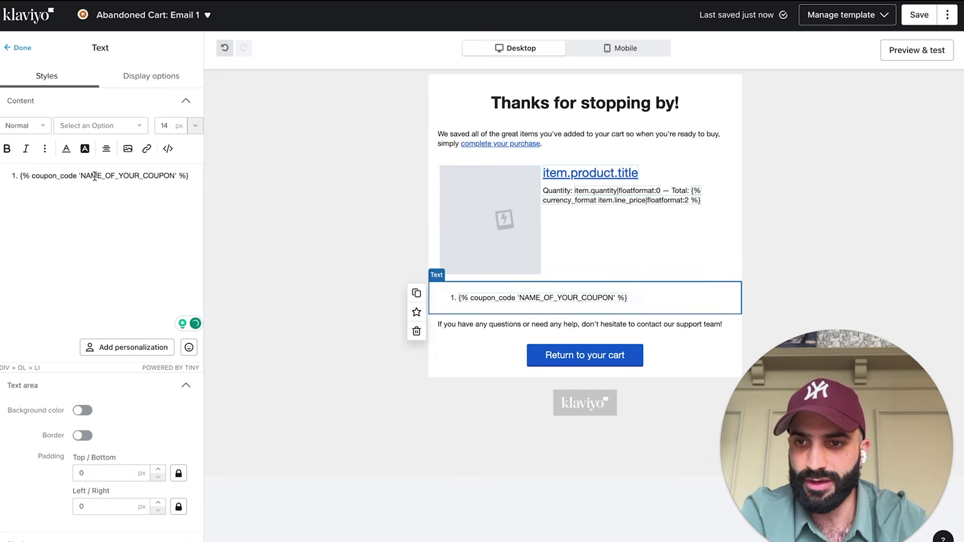
Remove the numbered-list formatting from the coupon code tag and centre it in the text block.
{"action": "key", "text": "BackSpace"}
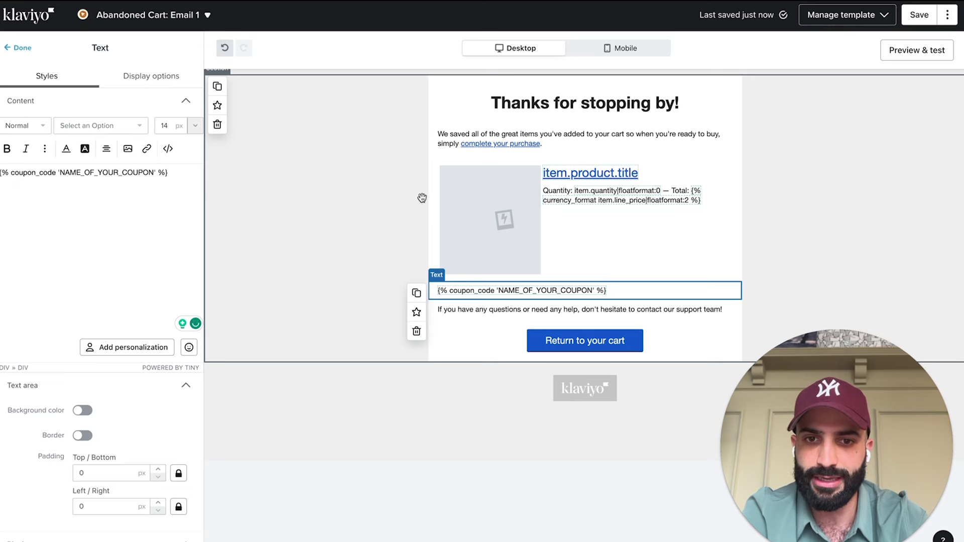
{"action": "key", "text": "ctrl+a"}
{"action": "left_click", "coordinate": [106, 148]}
{"action": "left_click", "coordinate": [127, 169]}
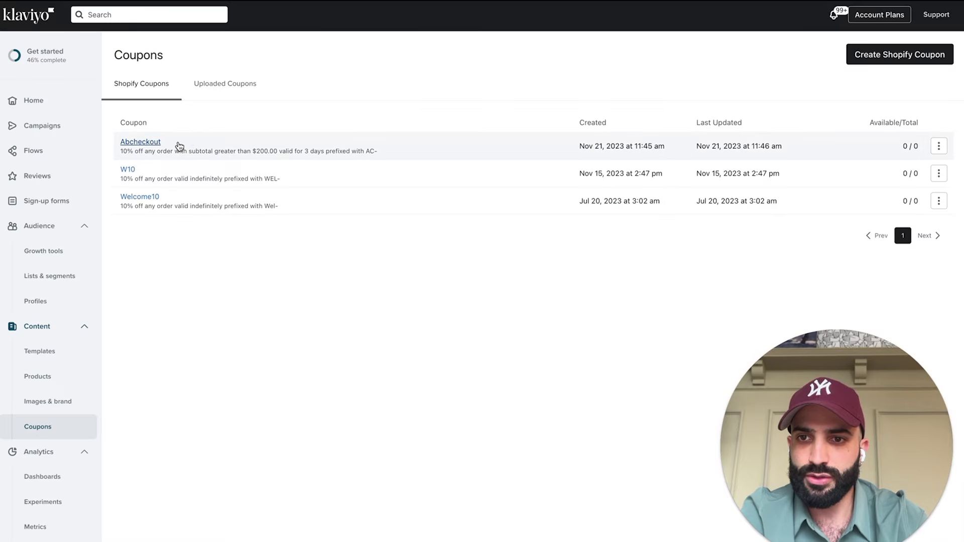
Copy the coupon name Abcheckout from the coupons list and paste it unformatted over NAME_OF_YOUR_COUPON in the email's tag.
{"action": "left_click_drag", "start_coordinate": [117, 143], "coordinate": [164, 142]}
{"action": "key", "text": "ctrl+c"}
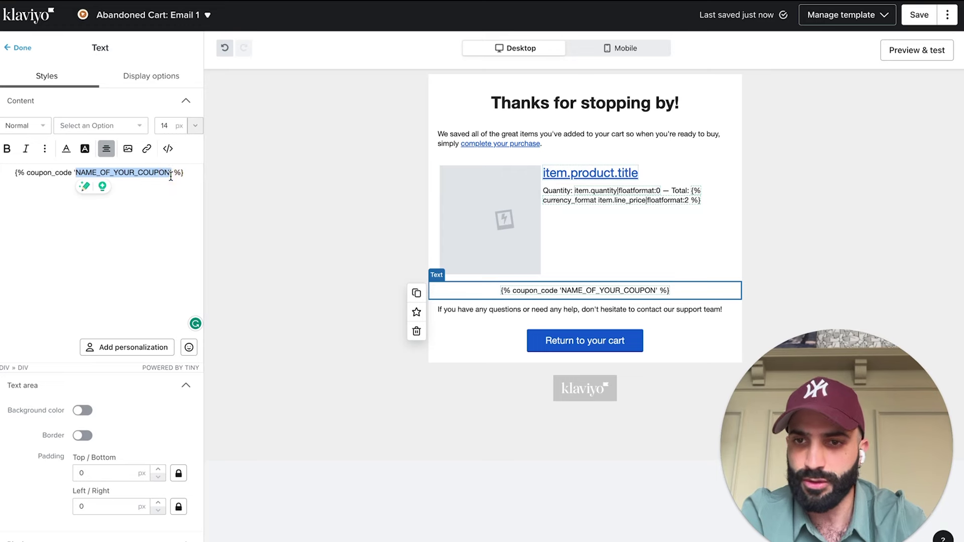
{"action": "left_click", "coordinate": [178, 169]}
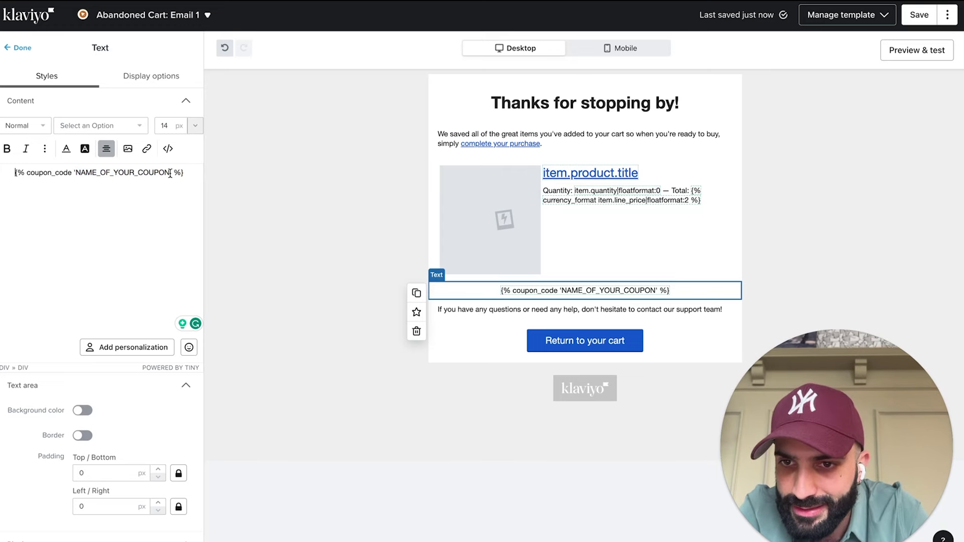
{"action": "left_click_drag", "start_coordinate": [170, 173], "coordinate": [80, 171]}
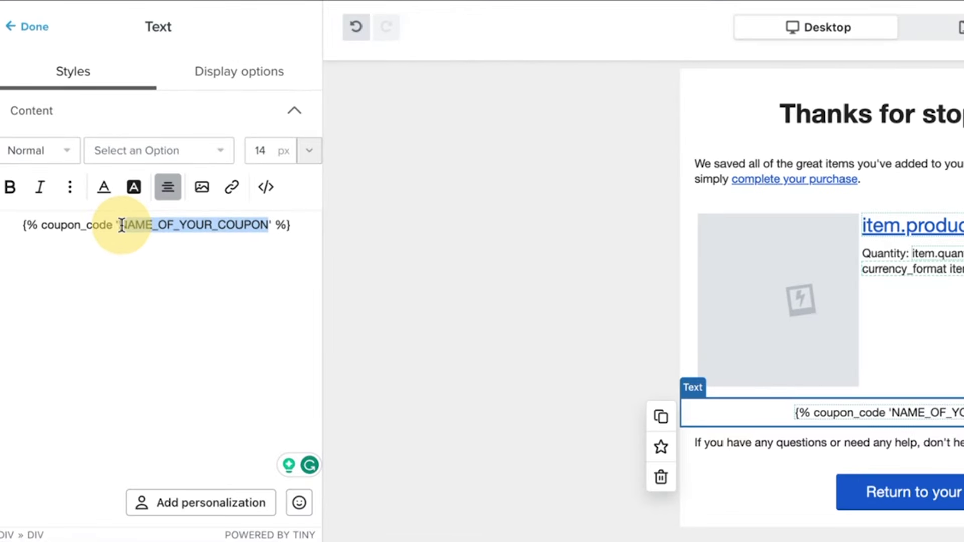
{"action": "left_click_drag", "start_coordinate": [122, 226], "coordinate": [120, 226]}
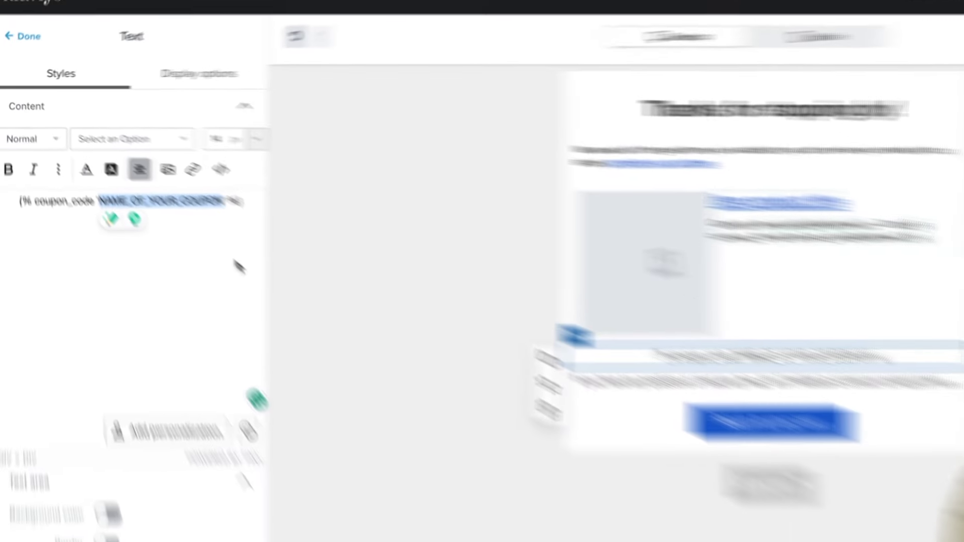
{"action": "key", "text": "ctrl+v"}
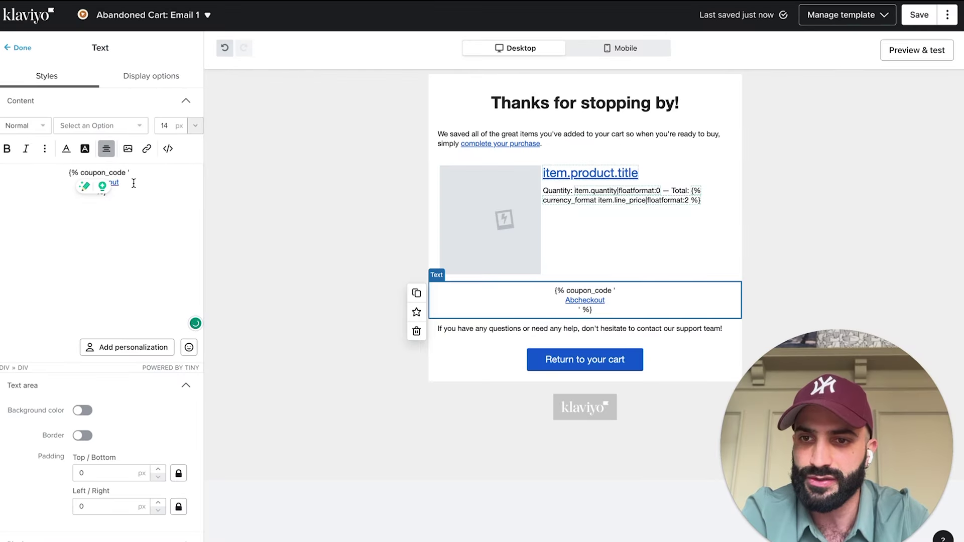
{"action": "key", "text": "ctrl+z"}
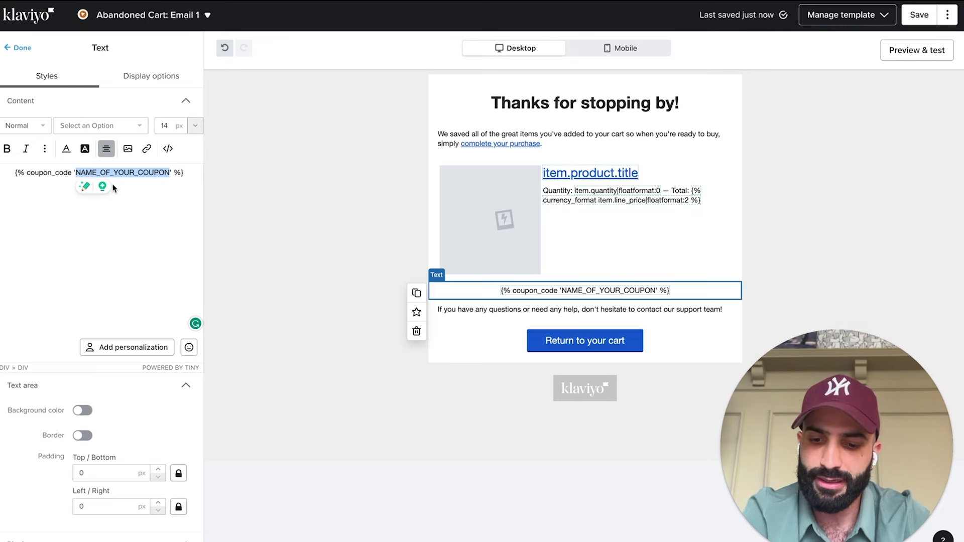
{"action": "key", "text": "super+shift+v"}
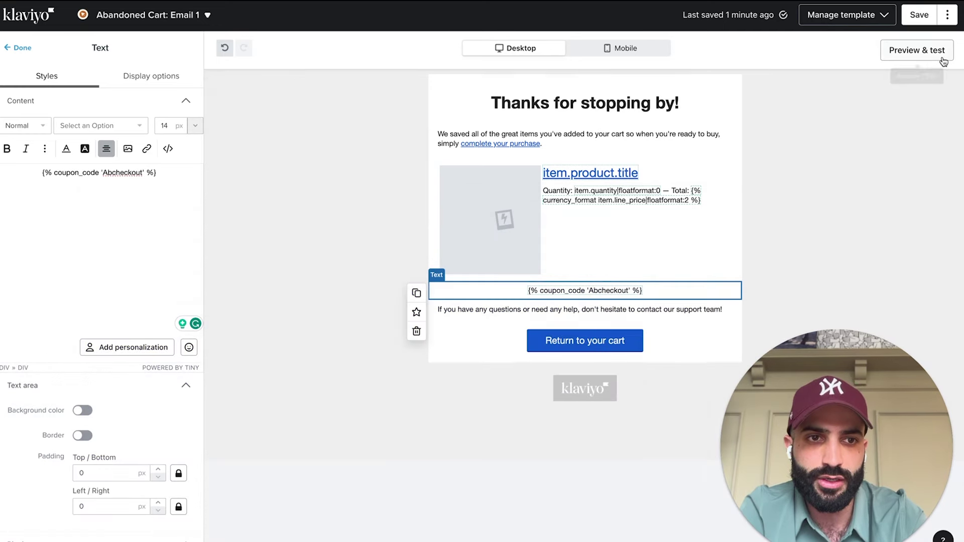
{"action": "left_click", "coordinate": [842, 151]}
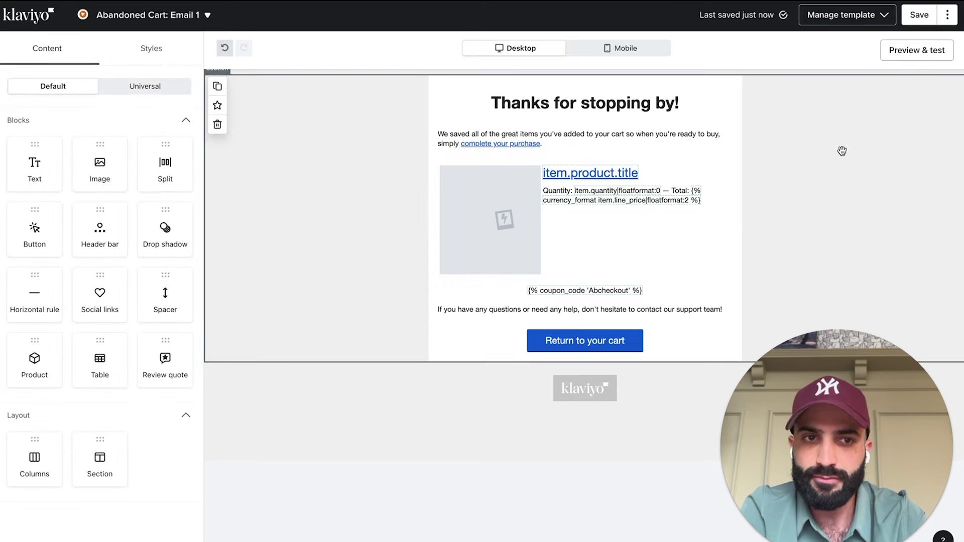
Preview the abandoned cart email, check how the coupon code renders below the product, and return to the editor.
{"action": "left_click", "coordinate": [919, 52]}
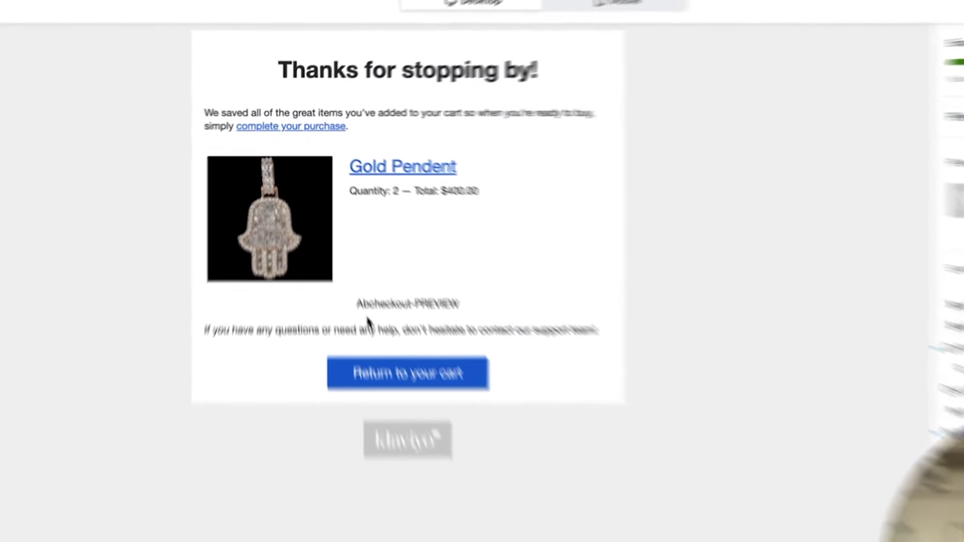
{"action": "left_click_drag", "start_coordinate": [354, 307], "coordinate": [509, 304]}
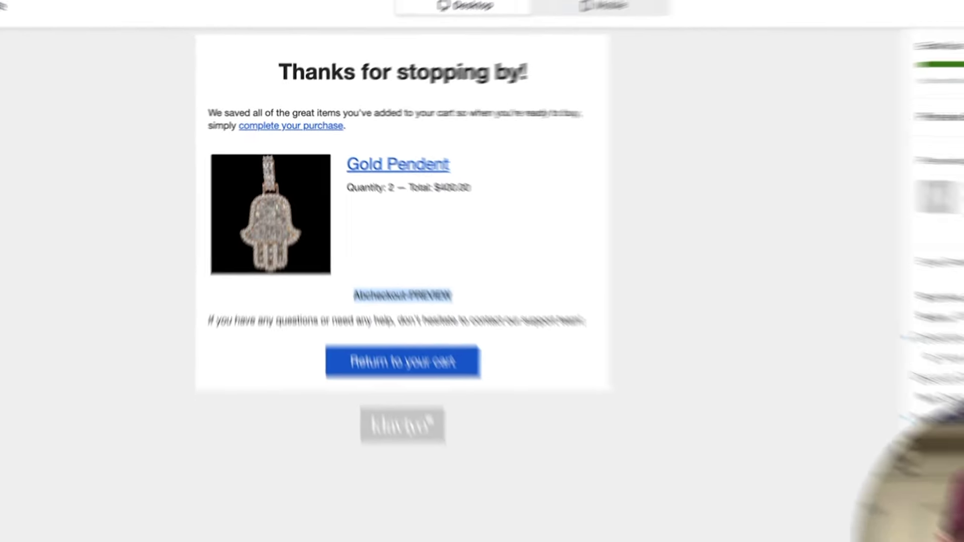
{"action": "left_click", "coordinate": [938, 24]}
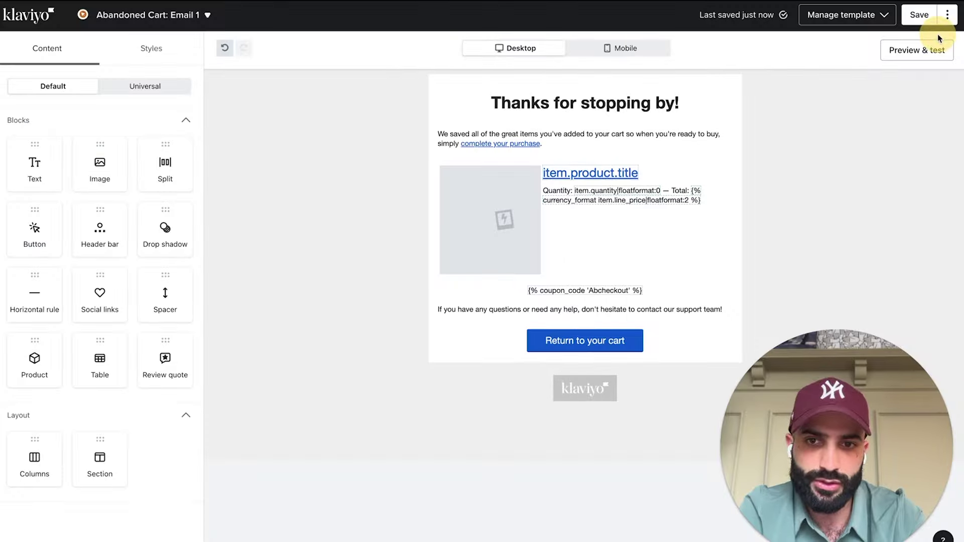
Delete the closing quote after Abcheckout in the coupon tag and preview the email to examine the effect.
{"action": "left_click", "coordinate": [445, 290]}
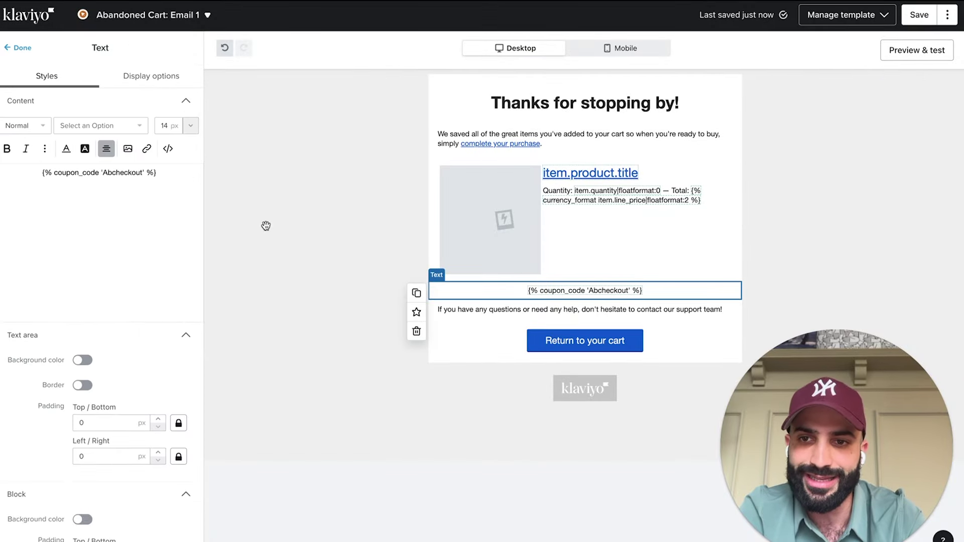
{"action": "left_click", "coordinate": [144, 172]}
{"action": "key", "text": "BackSpace"}
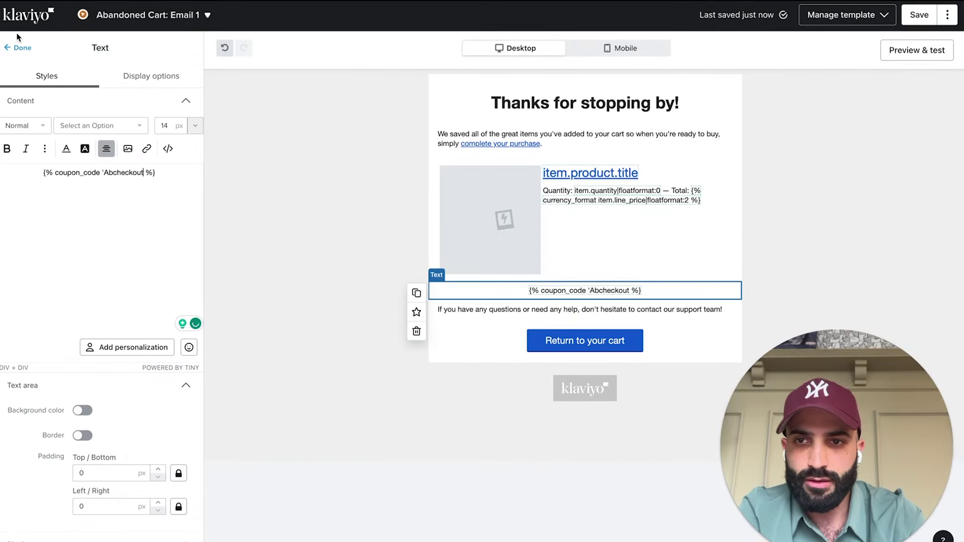
{"action": "left_click", "coordinate": [916, 49]}
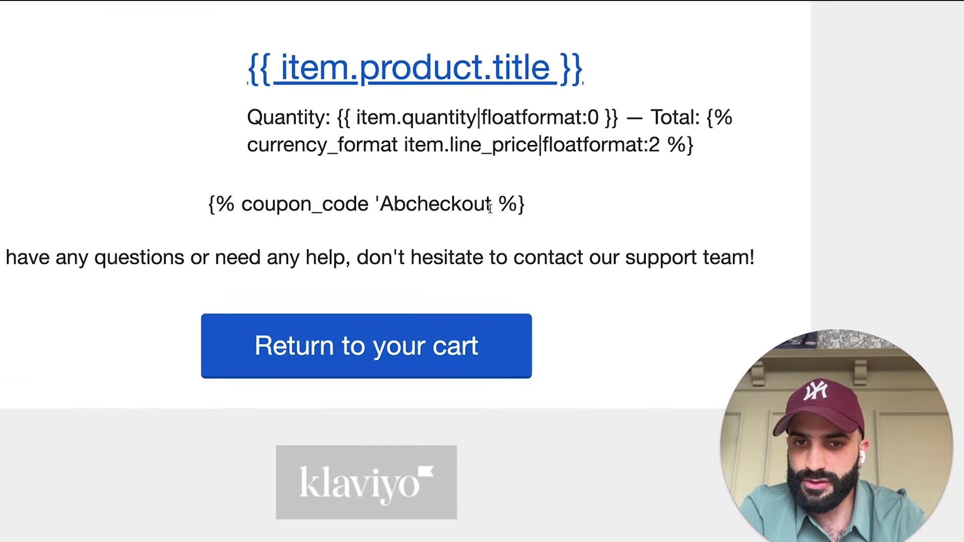
{"action": "left_click", "coordinate": [490, 207]}
{"action": "left_click", "coordinate": [378, 200]}
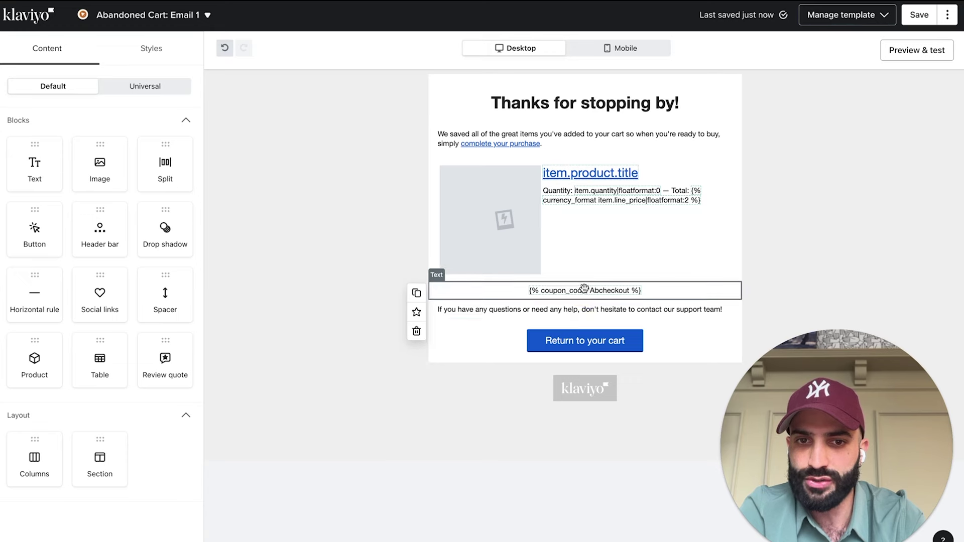
Restore the closing quote after Abcheckout in the coupon tag and check the coupon code in the email preview.
{"action": "left_click", "coordinate": [583, 287]}
{"action": "left_click", "coordinate": [145, 172]}
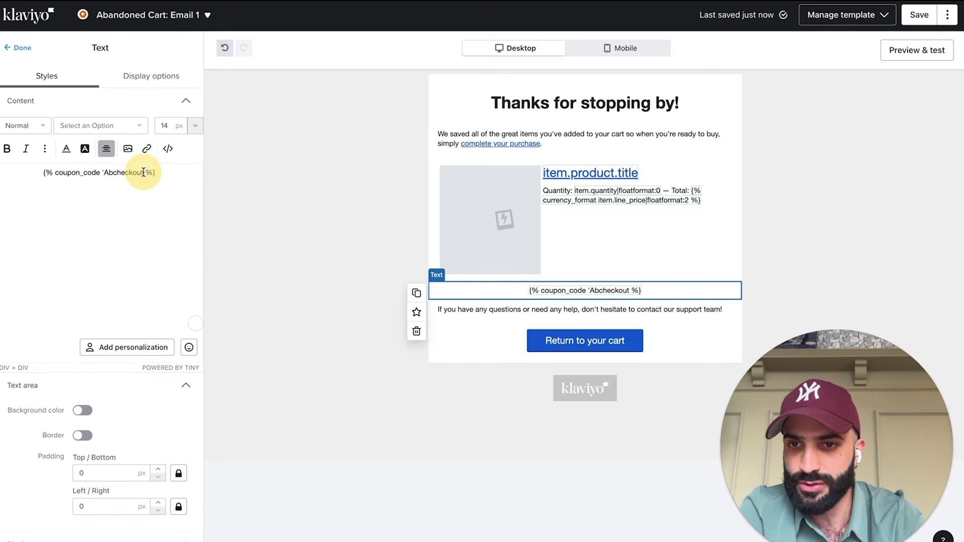
{"action": "type", "text": "'"}
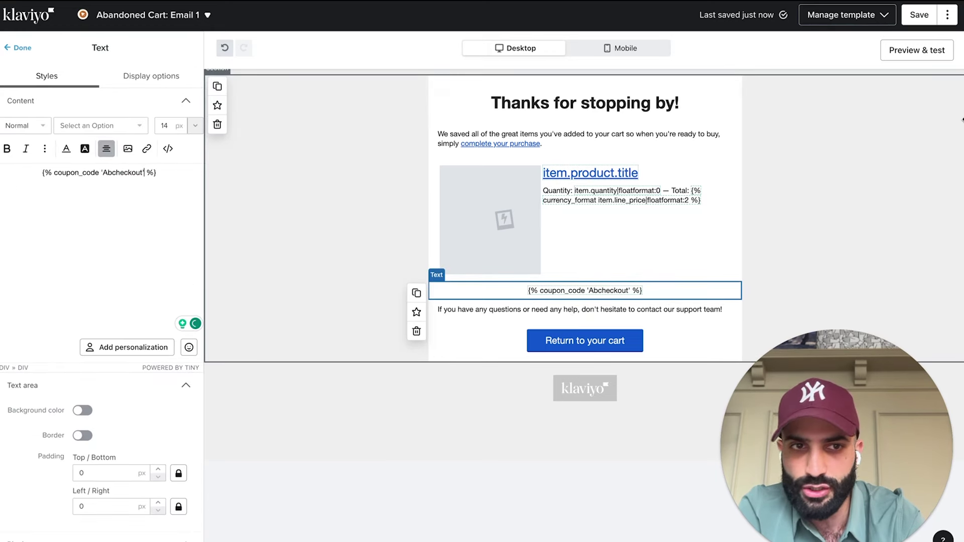
{"action": "left_click", "coordinate": [20, 48]}
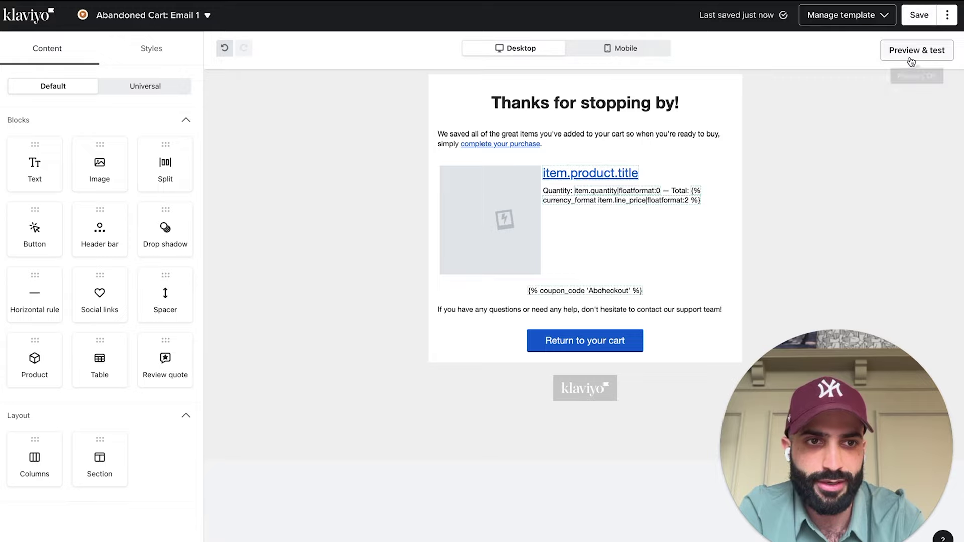
{"action": "left_click", "coordinate": [911, 56]}
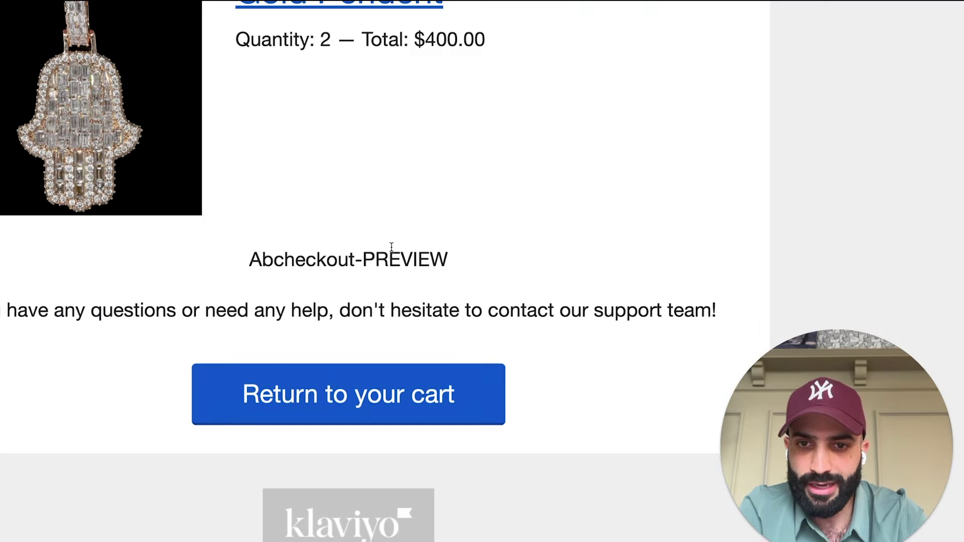
{"action": "left_click_drag", "start_coordinate": [249, 261], "coordinate": [577, 265]}
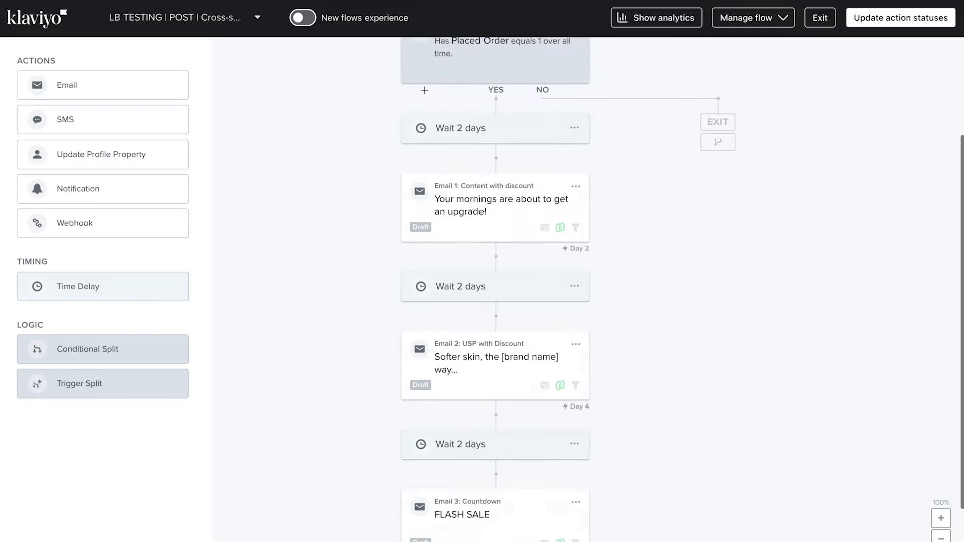
{"action": "scroll", "coordinate": [421, 105], "scroll_direction": "up", "scroll_amount": 3}
{"action": "left_click", "coordinate": [421, 104]}
{"action": "left_click", "coordinate": [112, 330]}
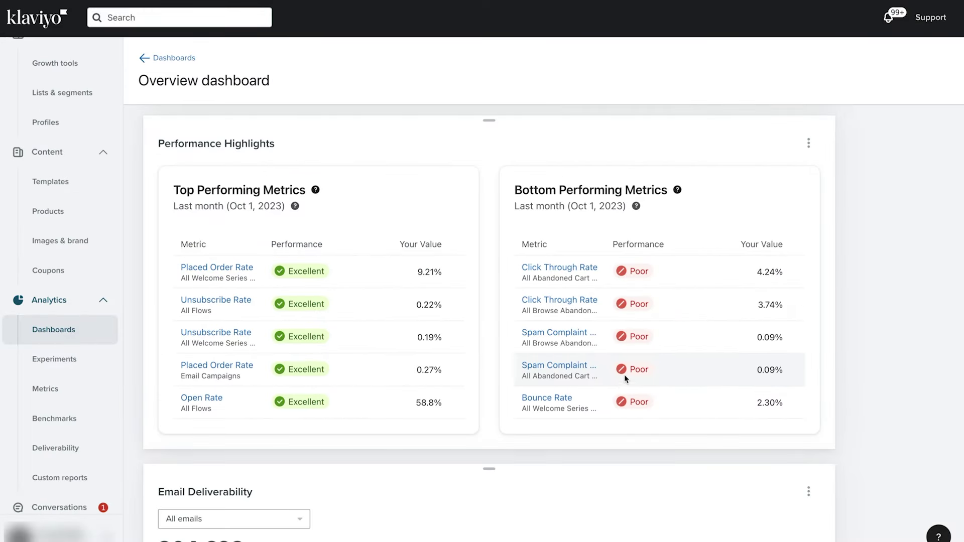
{"action": "scroll", "coordinate": [613, 378], "scroll_direction": "down", "scroll_amount": 2}
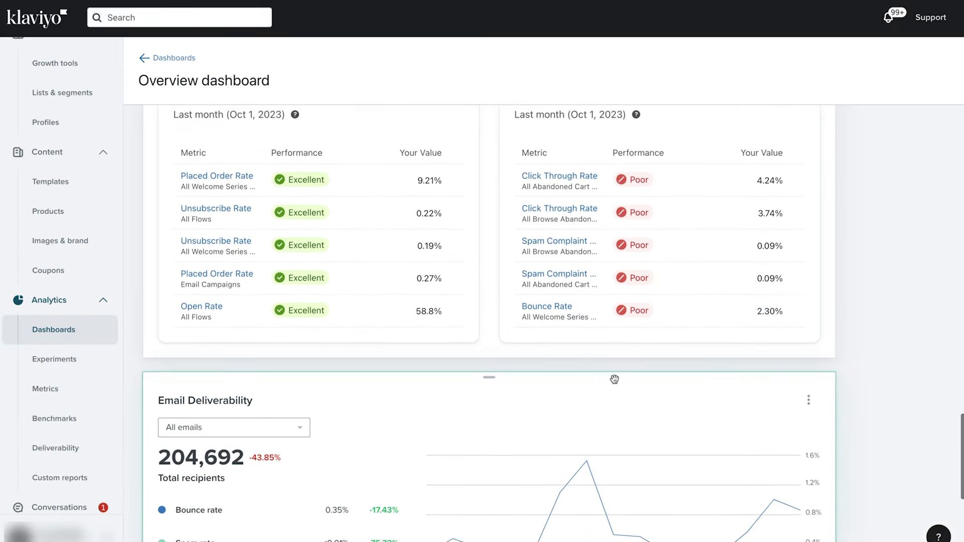
{"action": "scroll", "coordinate": [582, 412], "scroll_direction": "down", "scroll_amount": 1}
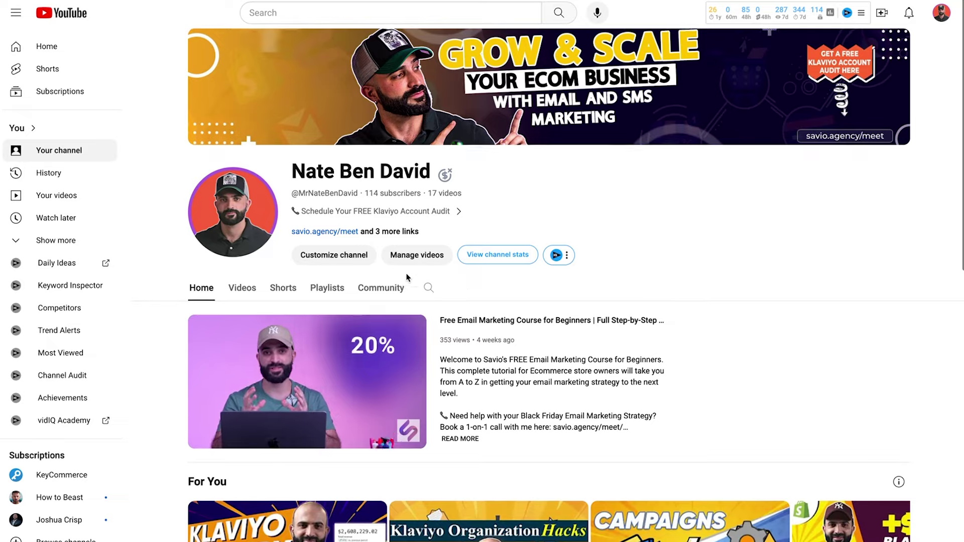
Switch to the YouTube channel, find the Abandoned Checkout Klaviyo Tutorial among its videos and skim through its setup chapter.
{"action": "left_click", "coordinate": [243, 291]}
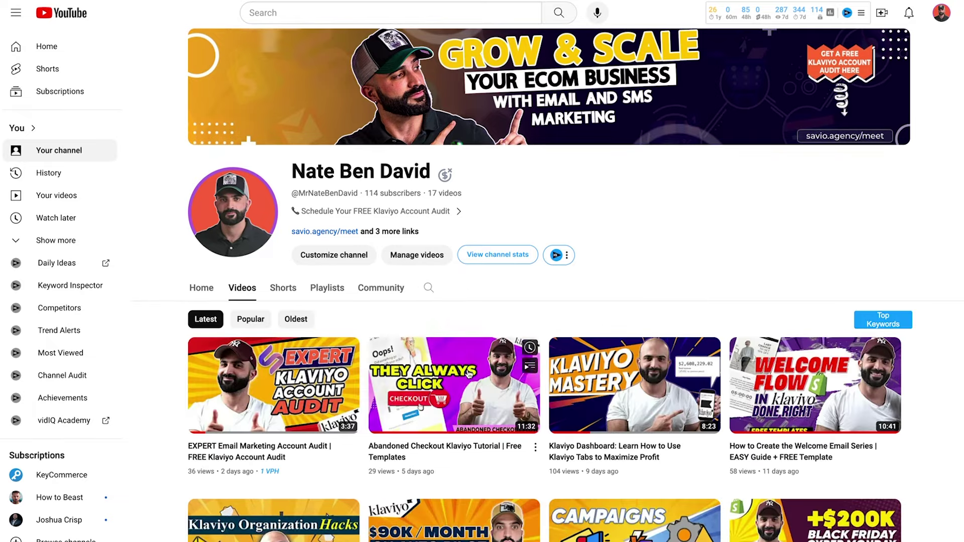
{"action": "scroll", "coordinate": [470, 374], "scroll_direction": "down", "scroll_amount": 2}
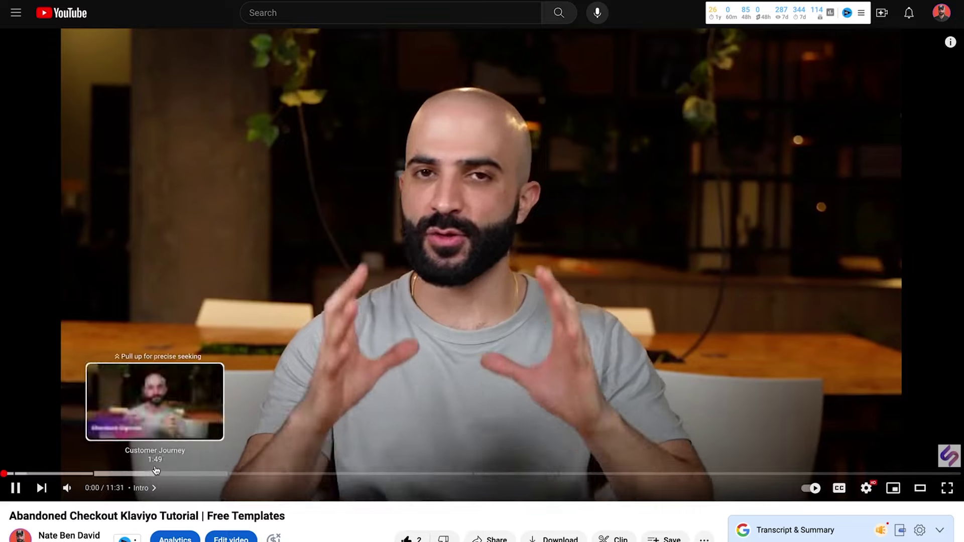
{"action": "left_click", "coordinate": [290, 473]}
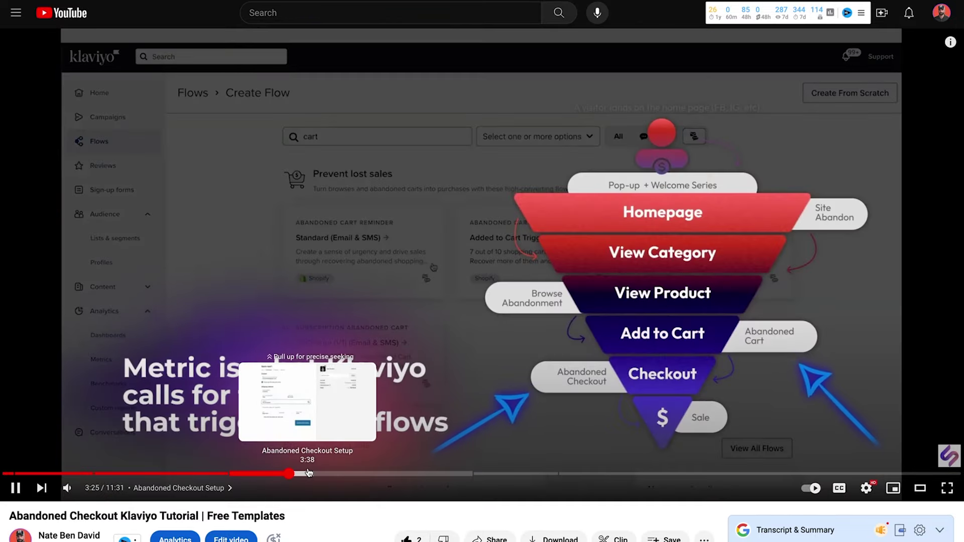
{"action": "left_click", "coordinate": [339, 473]}
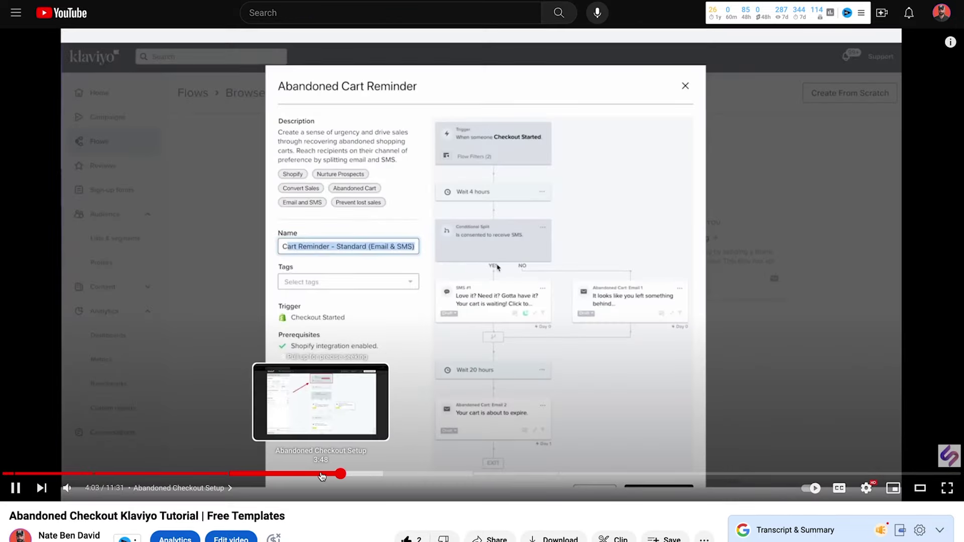
{"action": "left_click", "coordinate": [376, 474]}
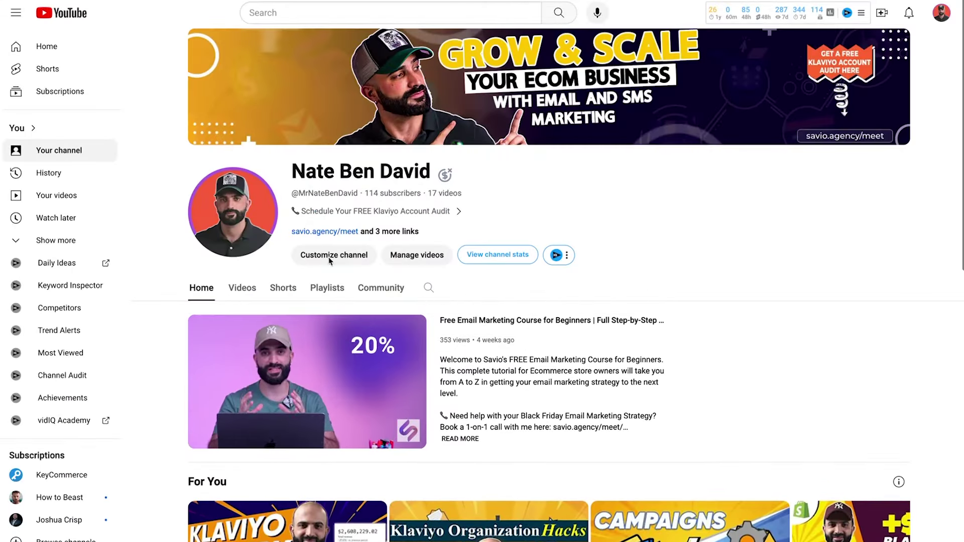
Return to the YouTube channel's video list and look through the latest Klaviyo tutorials.
{"action": "left_click", "coordinate": [242, 290]}
{"action": "scroll", "coordinate": [466, 374], "scroll_direction": "down", "scroll_amount": 1}
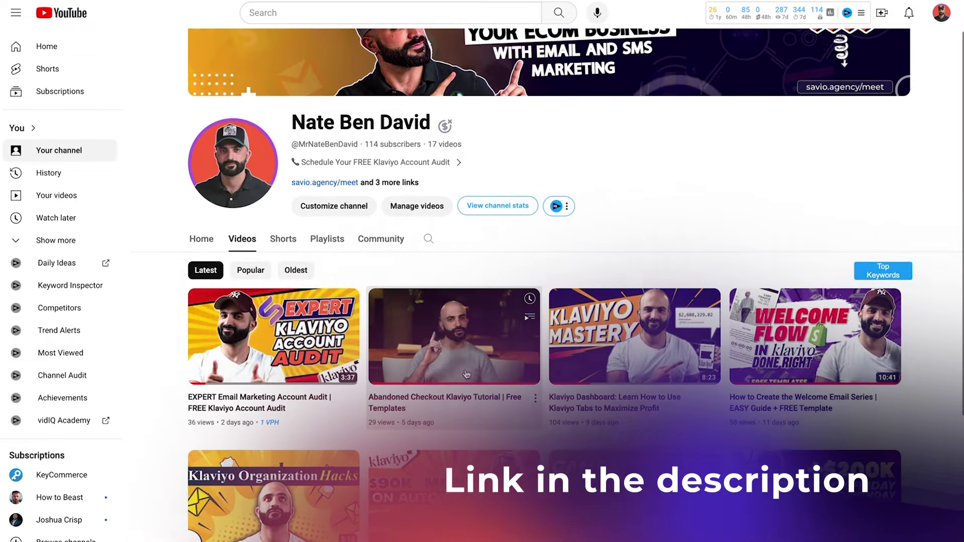
{"action": "scroll", "coordinate": [466, 374], "scroll_direction": "down", "scroll_amount": 2}
{"action": "scroll", "coordinate": [466, 374], "scroll_direction": "down", "scroll_amount": 2}
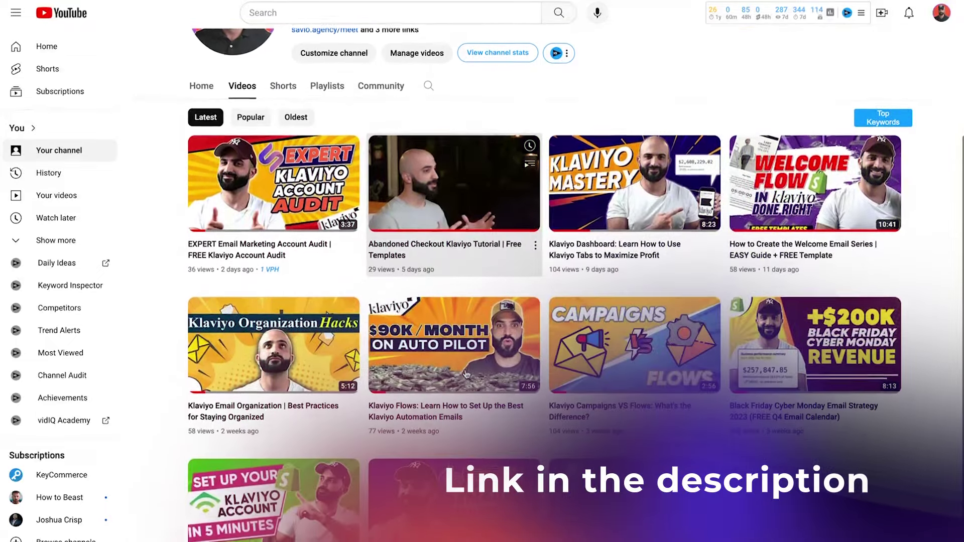